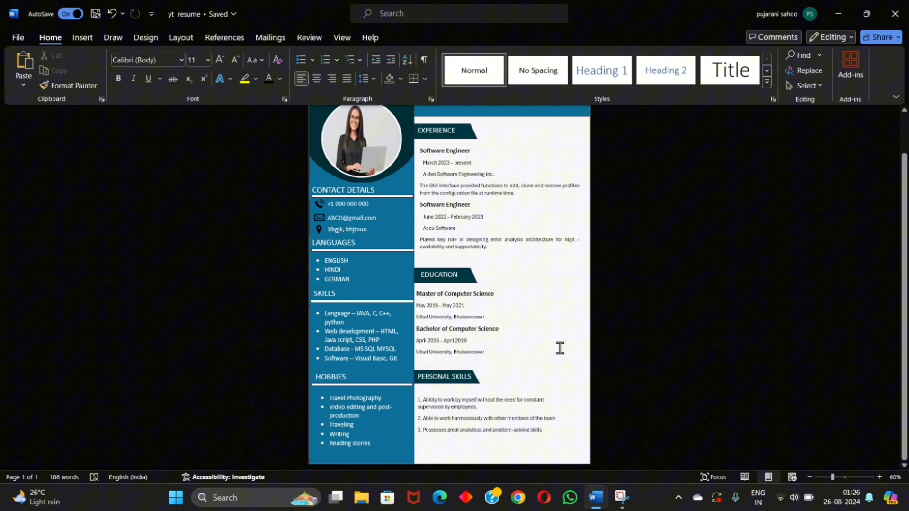
Step: Launch Word from the Start menu and create a new blank document, Document1
scroll(559, 348, "up", 2)
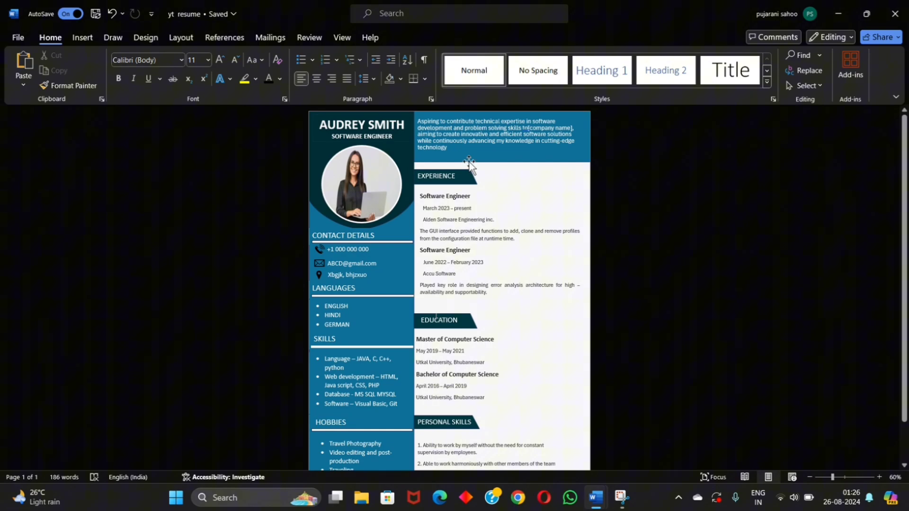
scroll(469, 162, "up", 3)
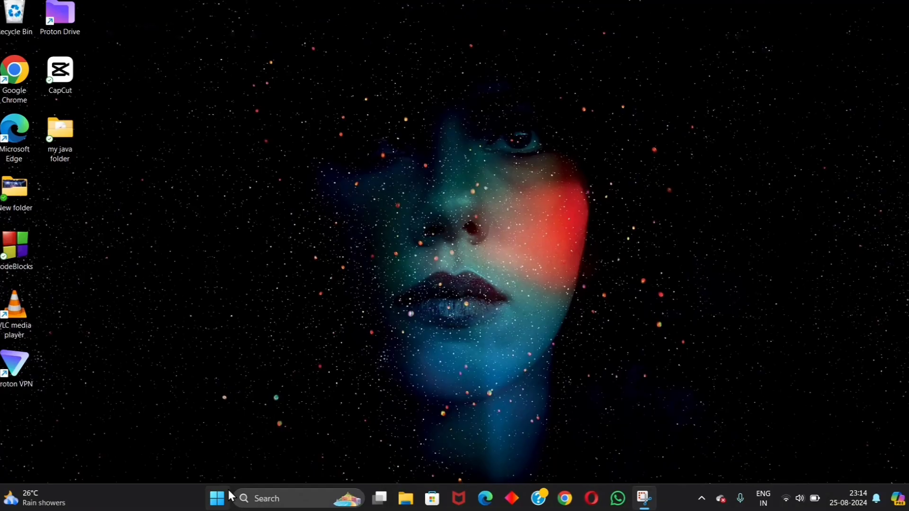
left_click(219, 497)
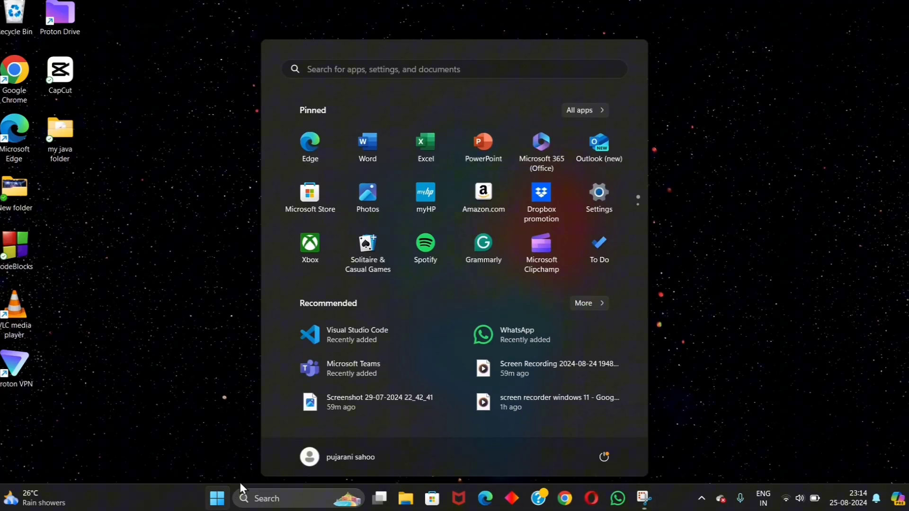
left_click(387, 161)
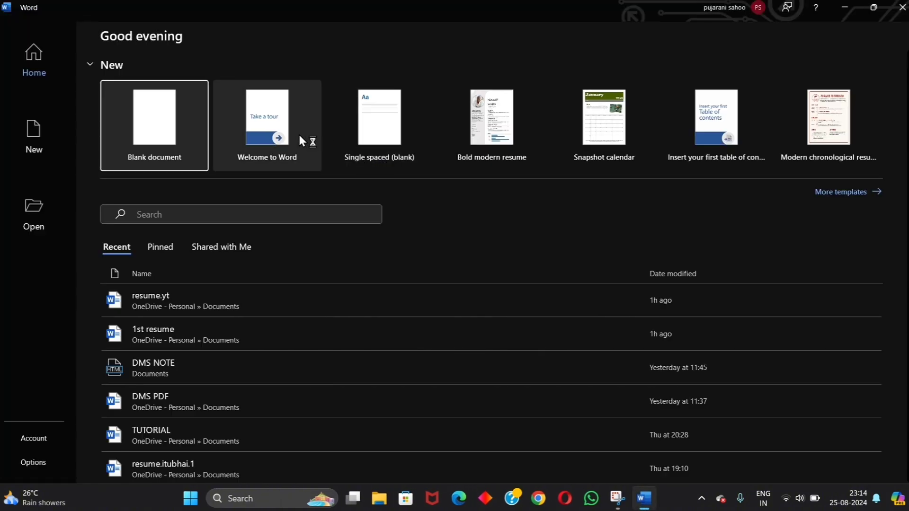
left_click(183, 149)
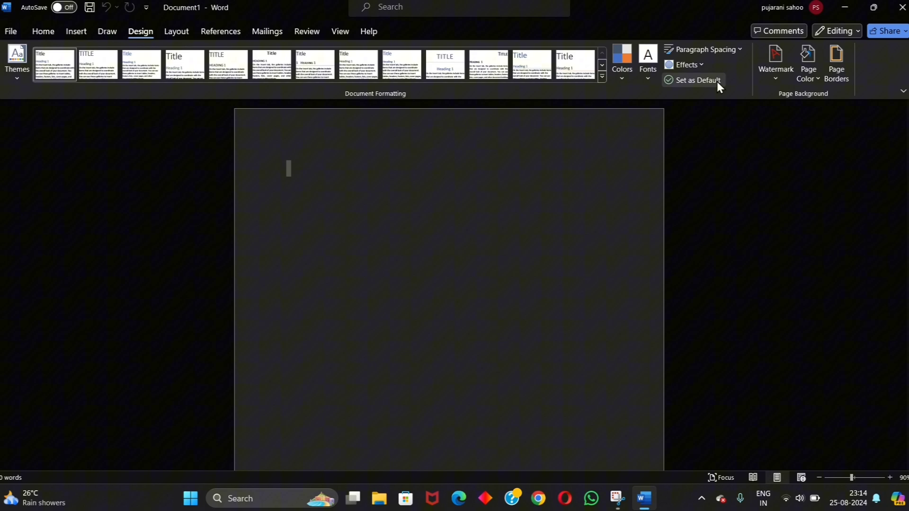
Step: Set the page colour to white and draw a tall teal-filled rectangle down the page's left edge
left_click(817, 57)
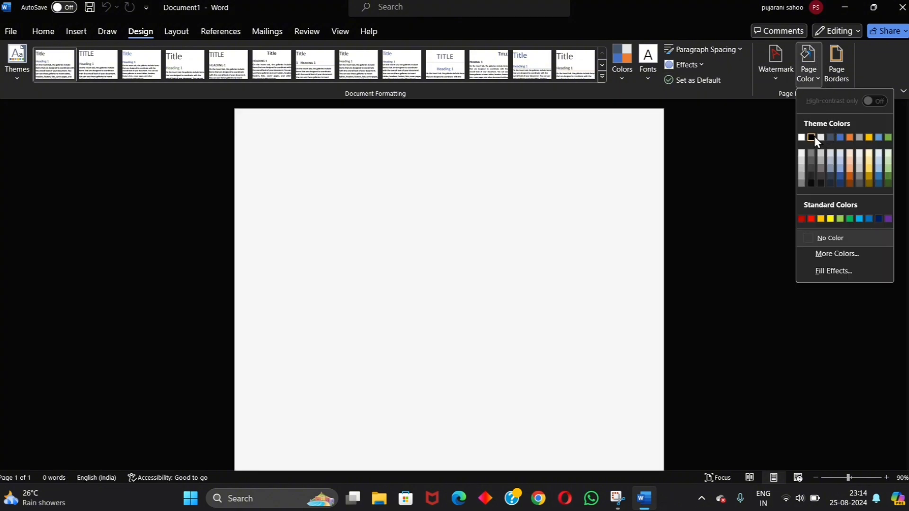
left_click(812, 137)
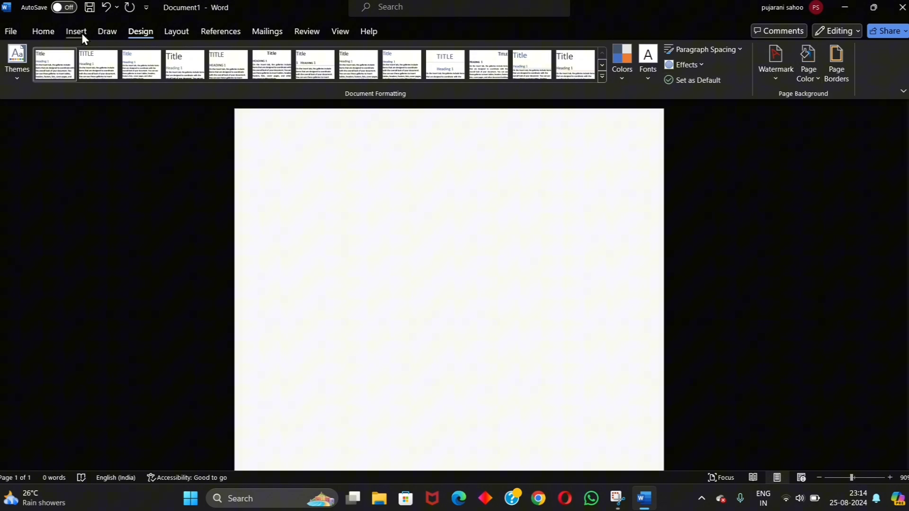
left_click(81, 35)
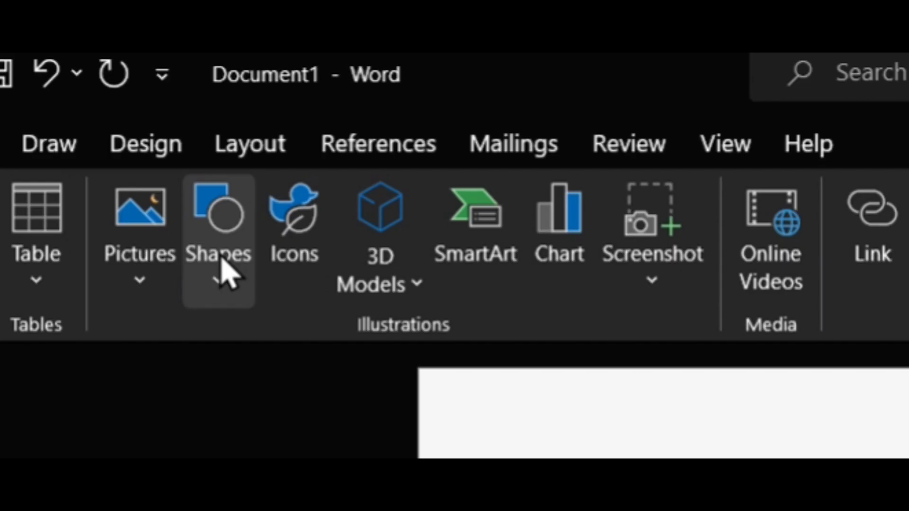
left_click(166, 75)
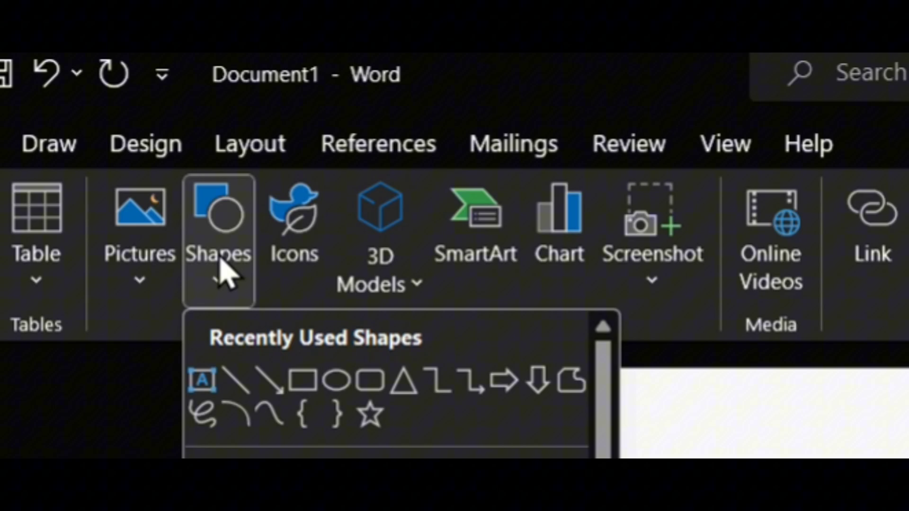
left_click(302, 416)
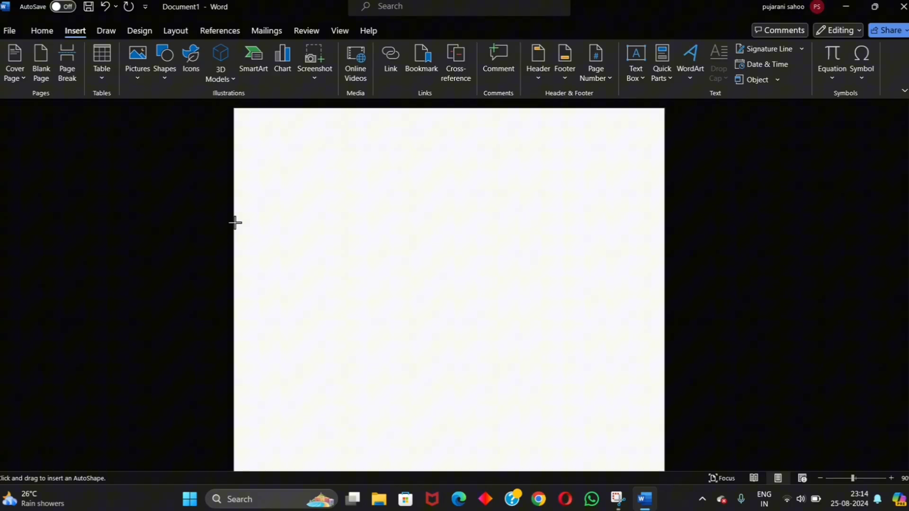
mouse_move(235, 222)
left_mouse_down()
mouse_move(377, 463)
mouse_move(393, 472)
left_mouse_up()
right_click(382, 304)
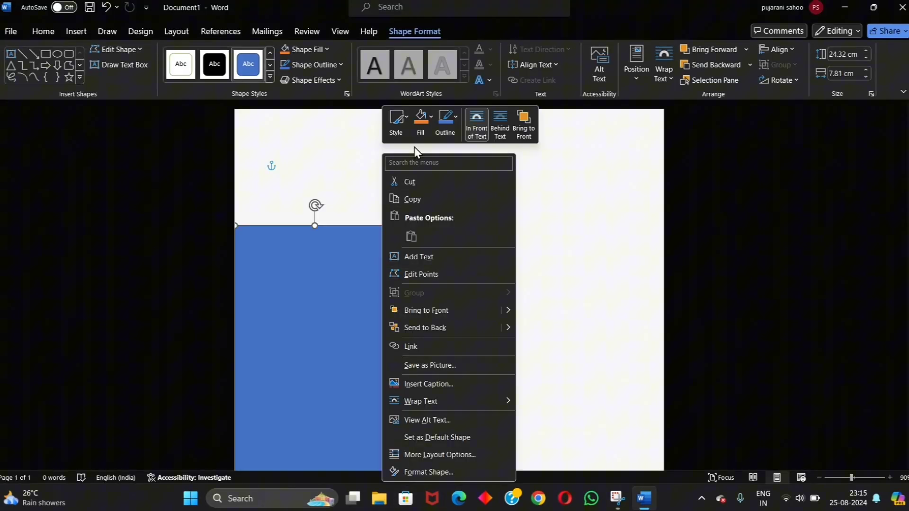
left_click(421, 121)
left_click(450, 306)
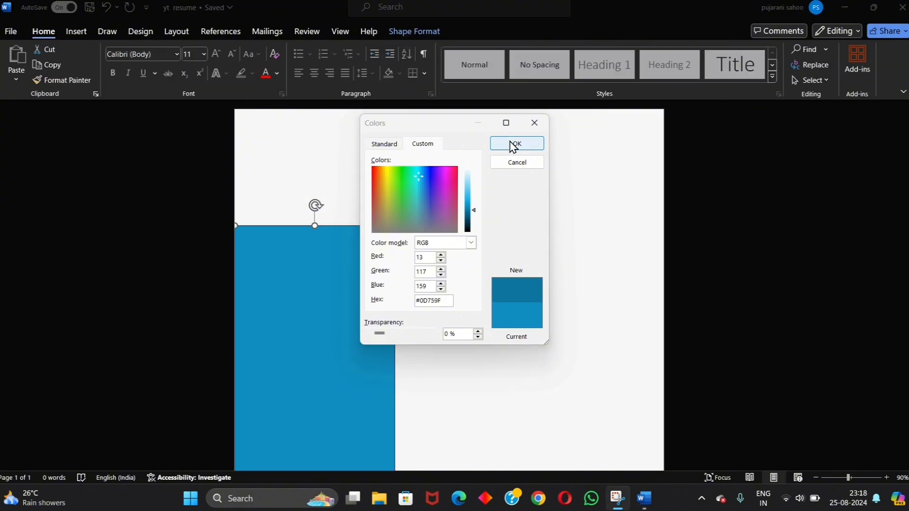
left_click(515, 144)
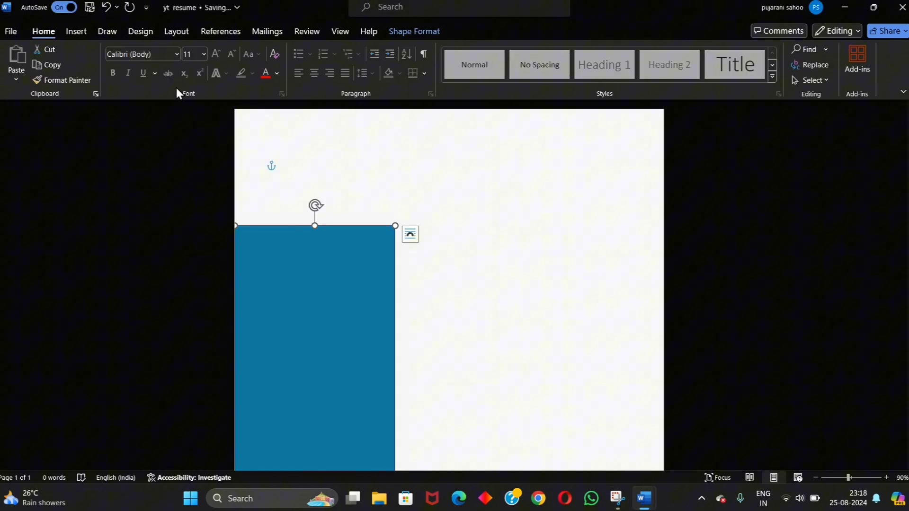
Step: Draw a rounded rectangle across the top of the teal sidebar
left_click(76, 31)
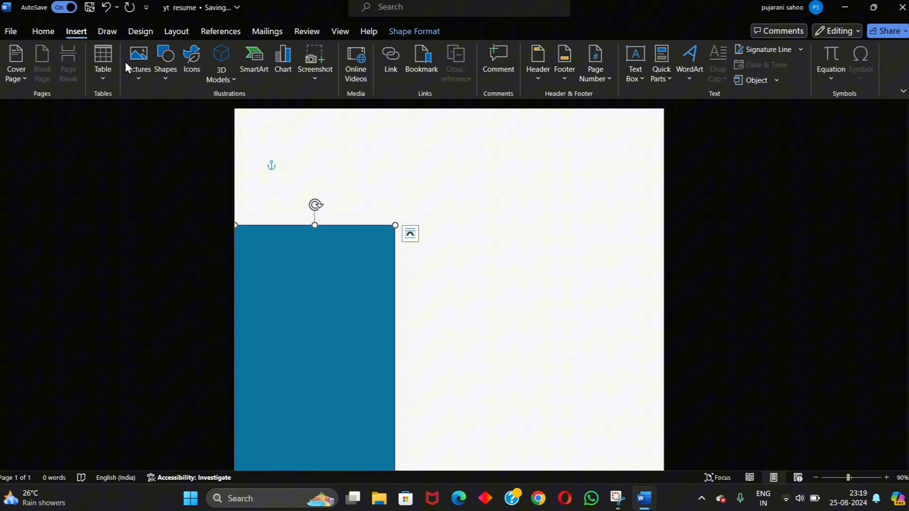
left_click(166, 66)
left_click(217, 116)
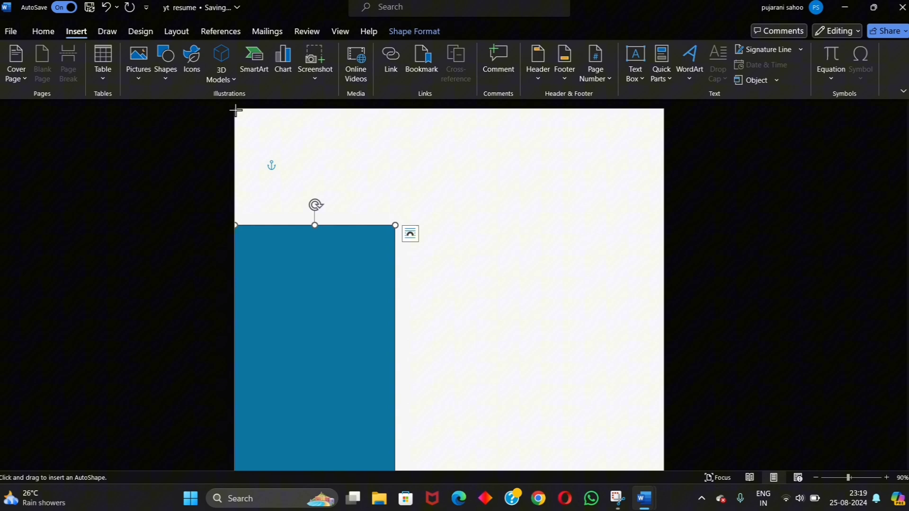
mouse_move(235, 110)
left_mouse_down()
mouse_move(338, 228)
mouse_move(396, 276)
mouse_move(396, 253)
left_mouse_up()
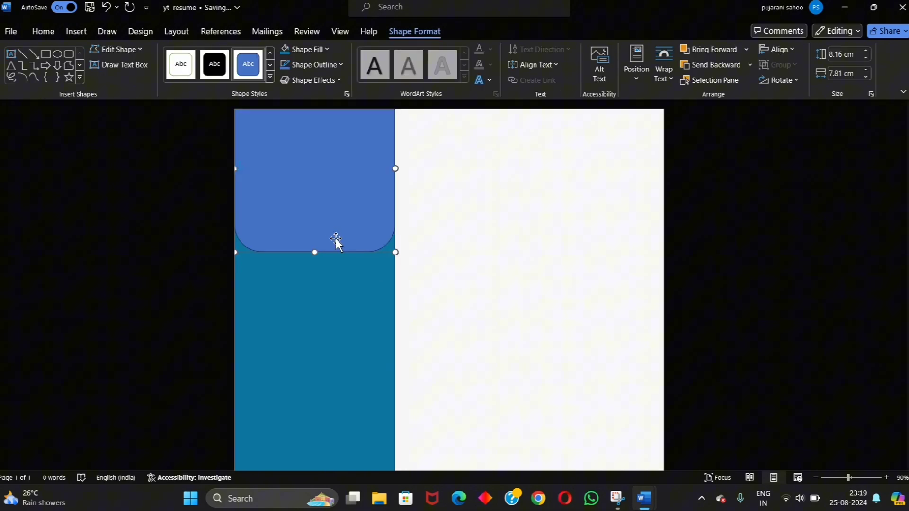
Step: Edit the shape's points, deleting the bottom corners and pulling the bottom edge into a deep curve
right_click(330, 237)
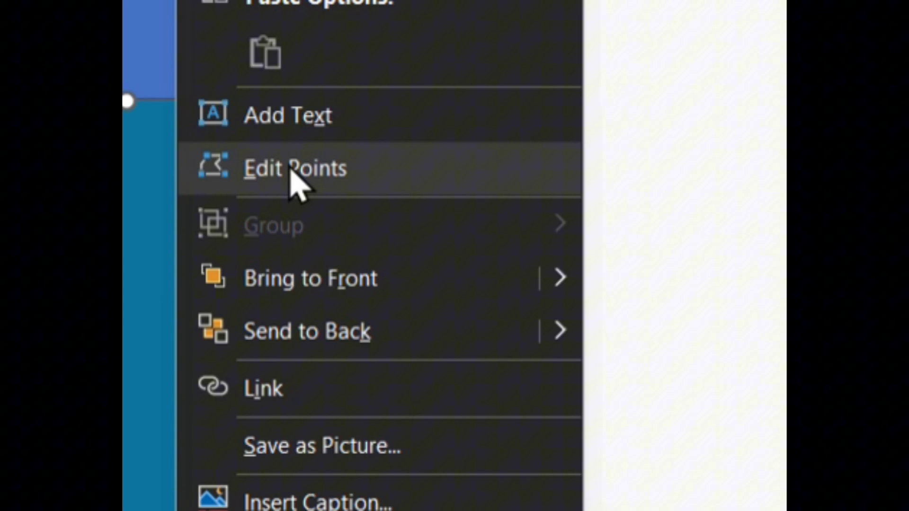
left_click(295, 178)
right_click(287, 98)
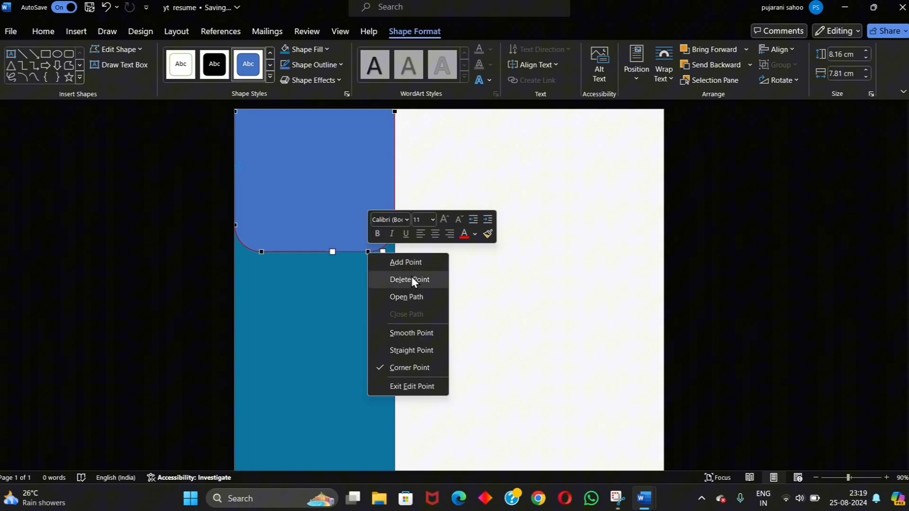
left_click(424, 176)
right_click(263, 252)
left_click(297, 274)
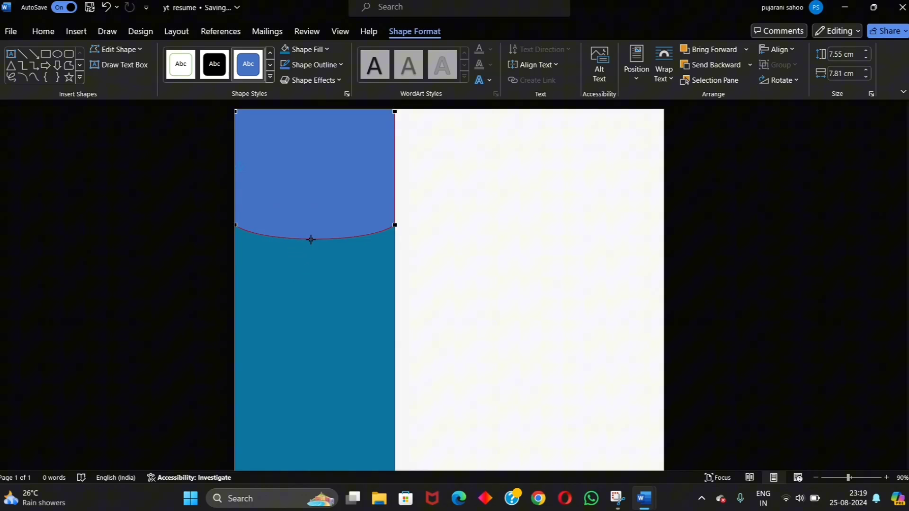
left_click_drag(308, 240, 309, 264)
left_click(311, 235)
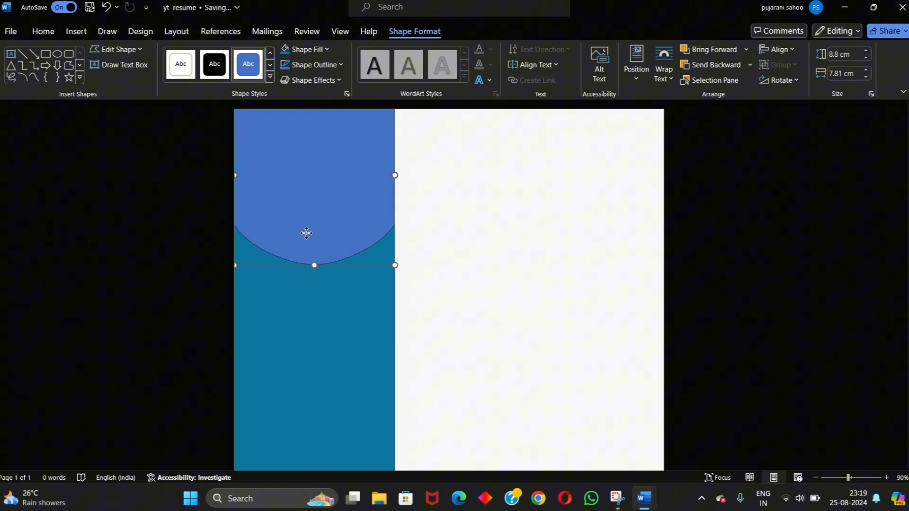
Step: Fill the curved header shape with dark teal
right_click(306, 233)
left_click(350, 124)
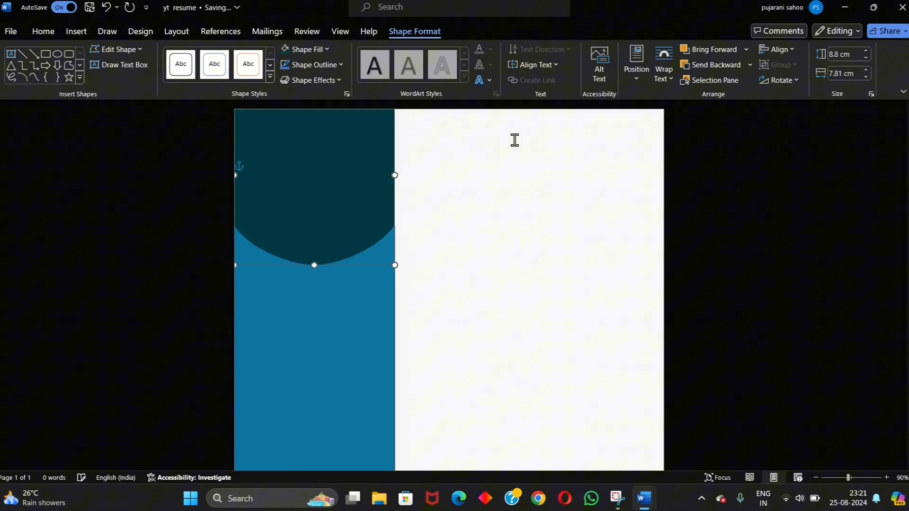
left_click(472, 184)
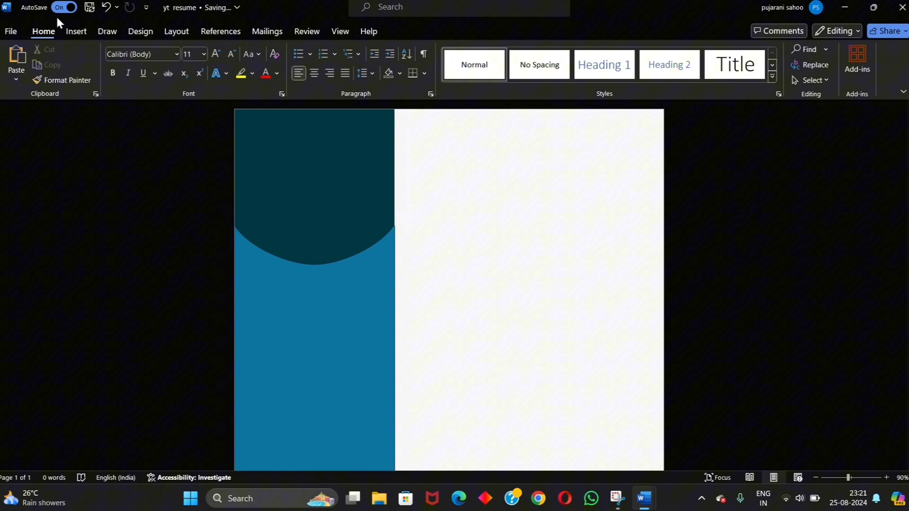
Step: Draw a circle over the curved header and fill it with the profile photo from a file
left_click(80, 31)
left_click(161, 61)
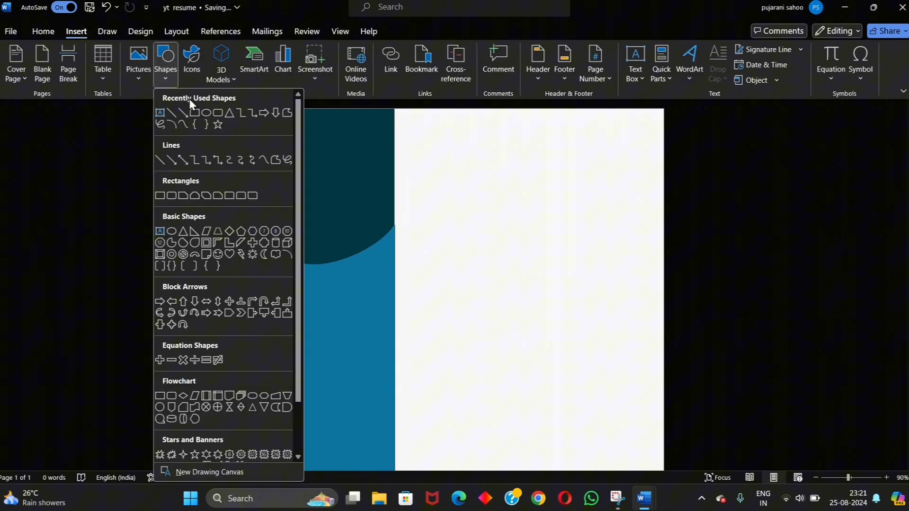
left_click(203, 110)
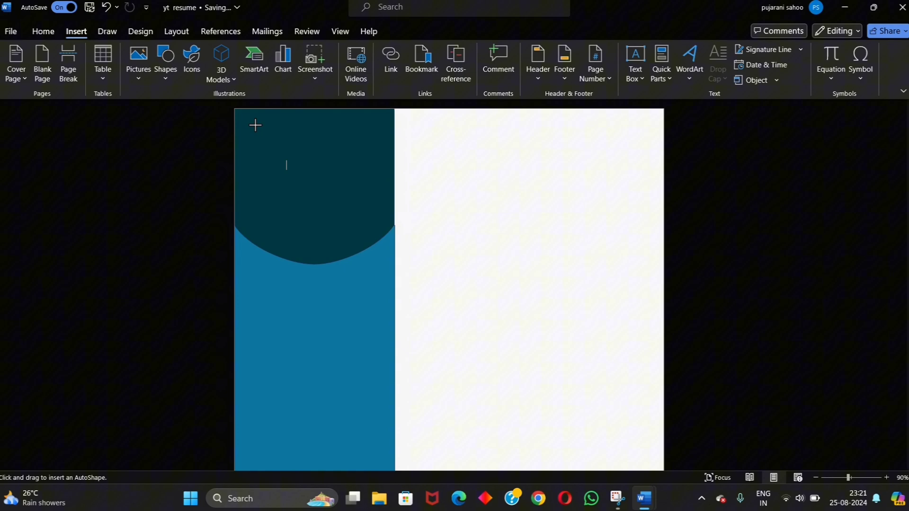
left_click_drag(255, 125, 377, 270)
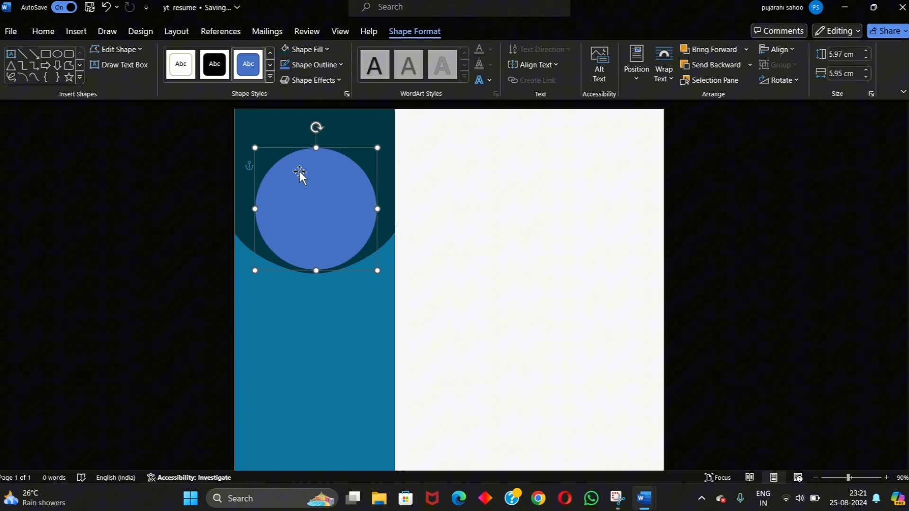
right_click(299, 171)
left_click(335, 131)
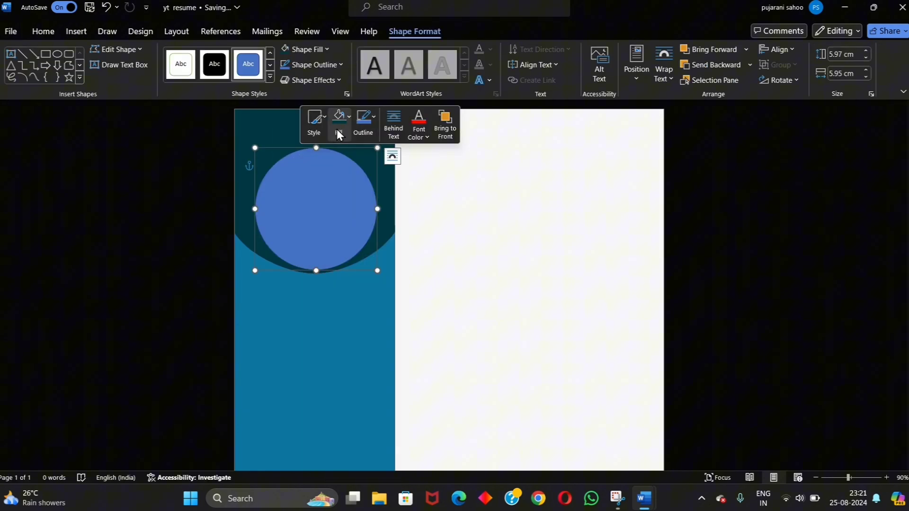
left_click(365, 358)
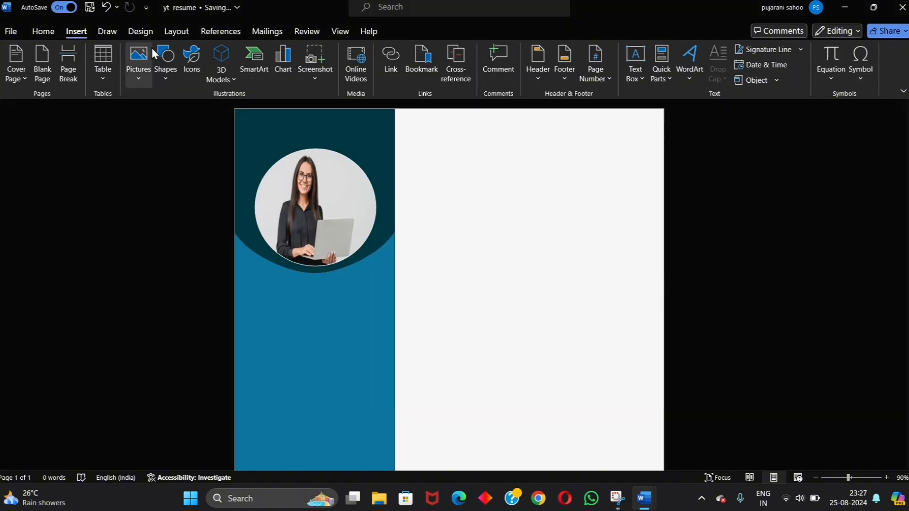
Step: Draw a rectangle across the sidebar top with a recent-colour outline
left_click(166, 63)
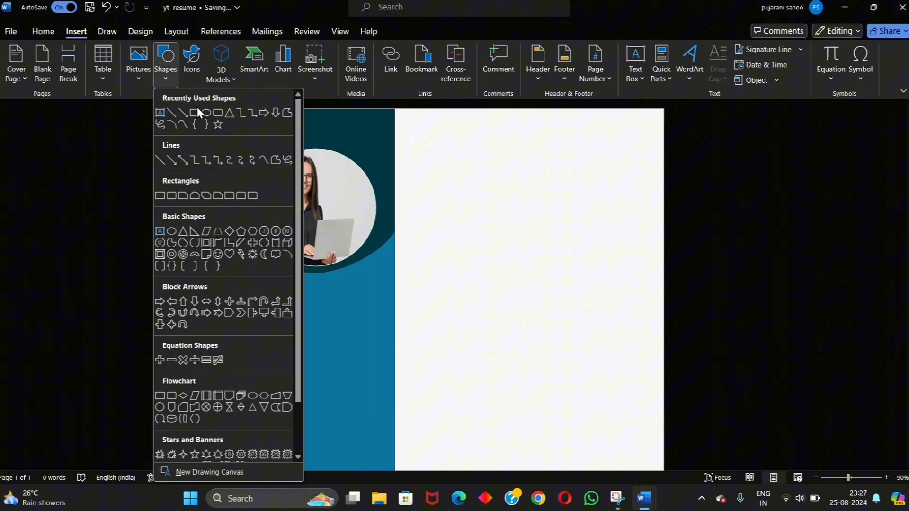
left_click(194, 112)
mouse_move(241, 114)
left_mouse_down()
mouse_move(385, 129)
mouse_move(392, 148)
left_mouse_up()
left_click(419, 101)
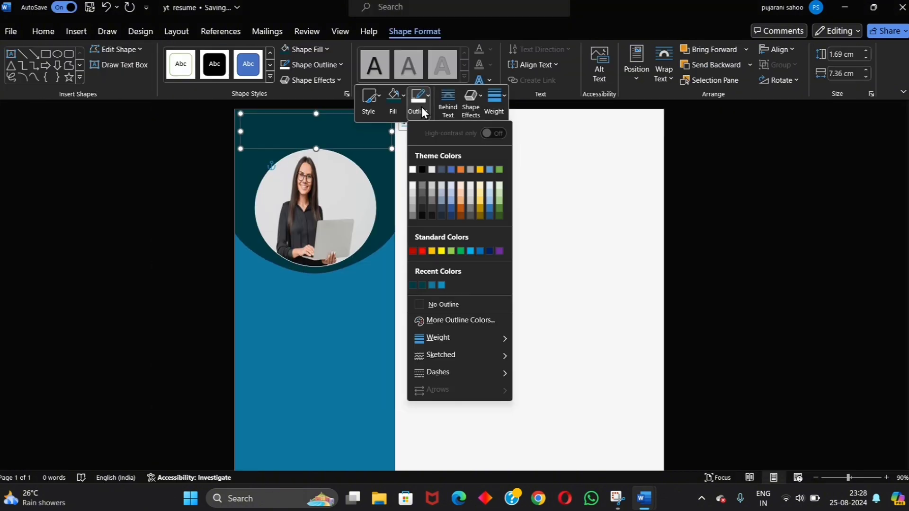
left_click(416, 286)
Step: Paste the candidate's name and the title SOFTWARE ENGINEER into the rectangle as text
right_click(325, 138)
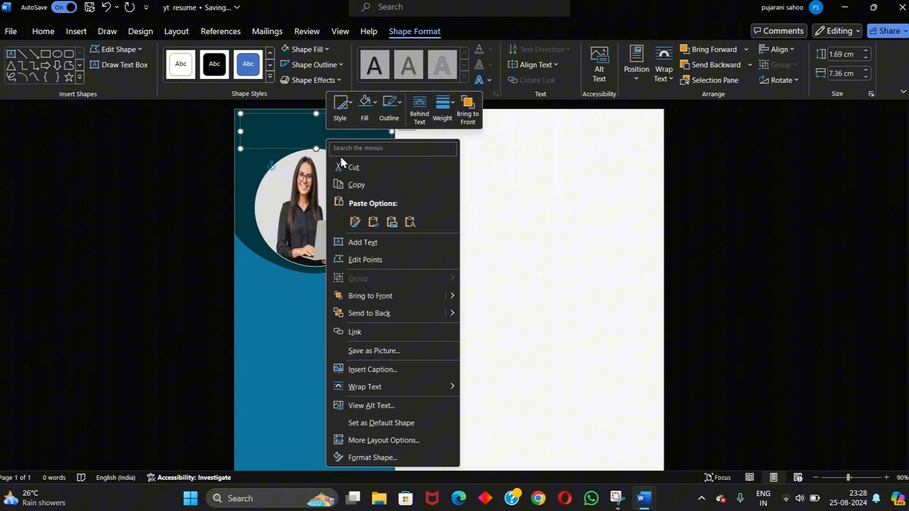
left_click(372, 241)
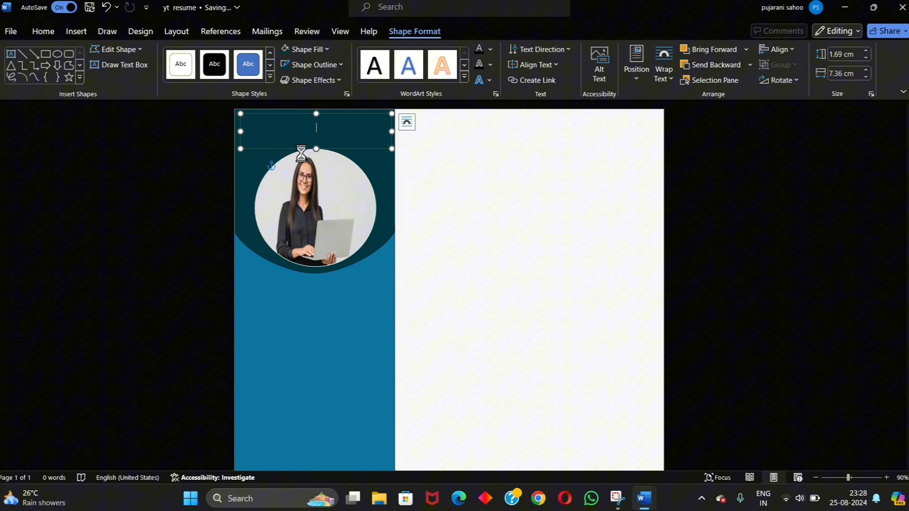
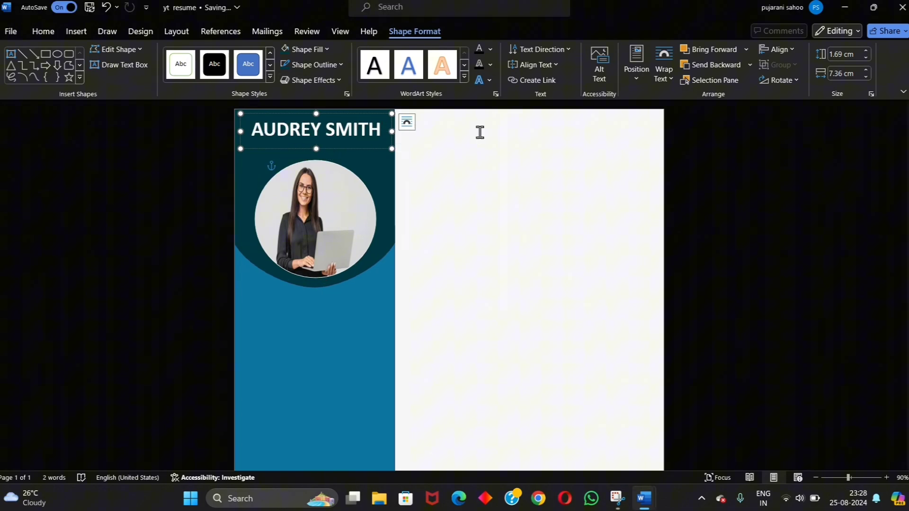
left_click(72, 33)
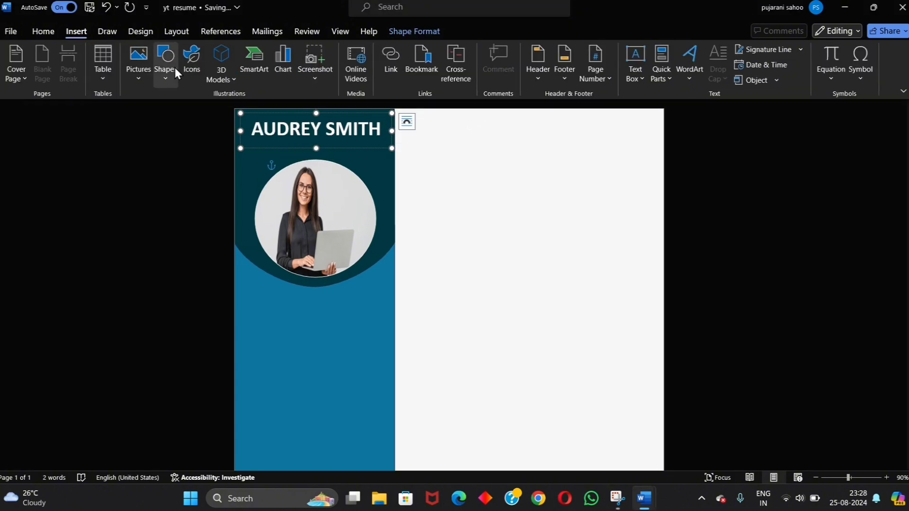
left_click(46, 33)
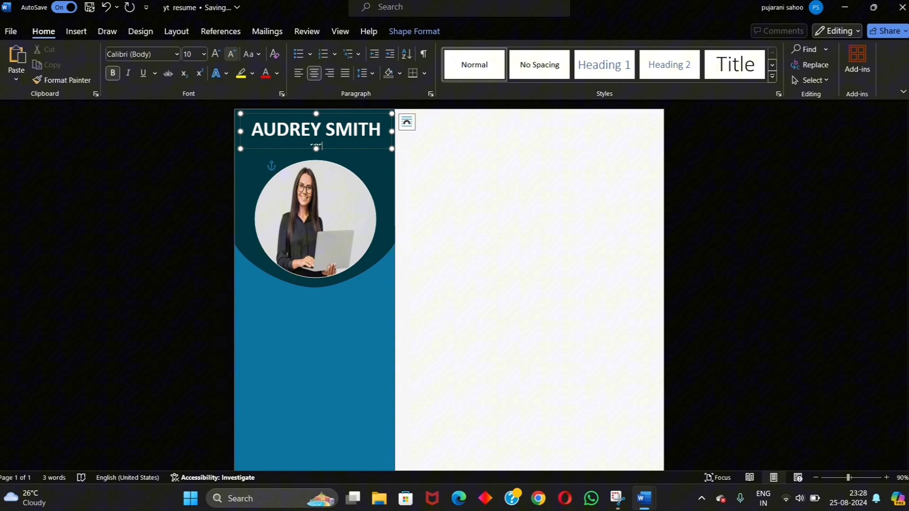
type("SOFTWARE ENGINEER")
Step: Draw a rectangle below the photo and paste copies of it further down the sidebar
scroll(327, 222, "down", 3)
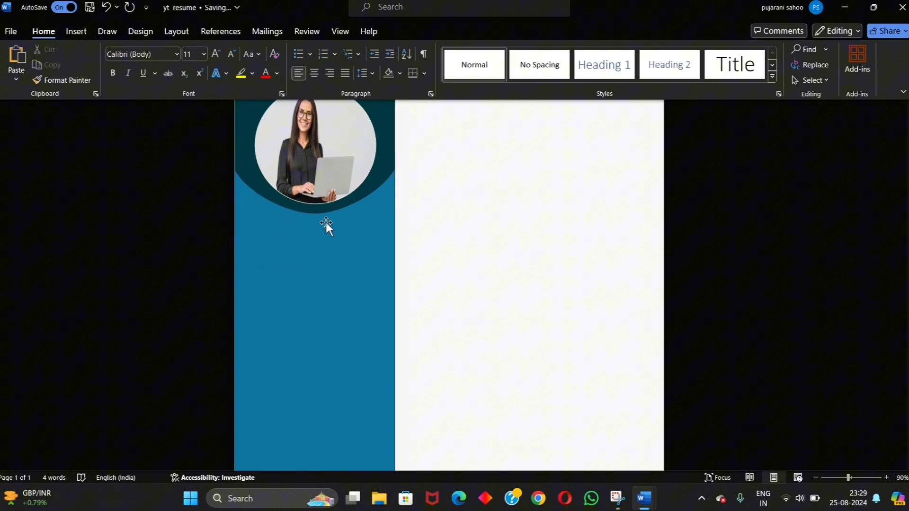
left_click(77, 31)
left_click(164, 67)
left_click(193, 113)
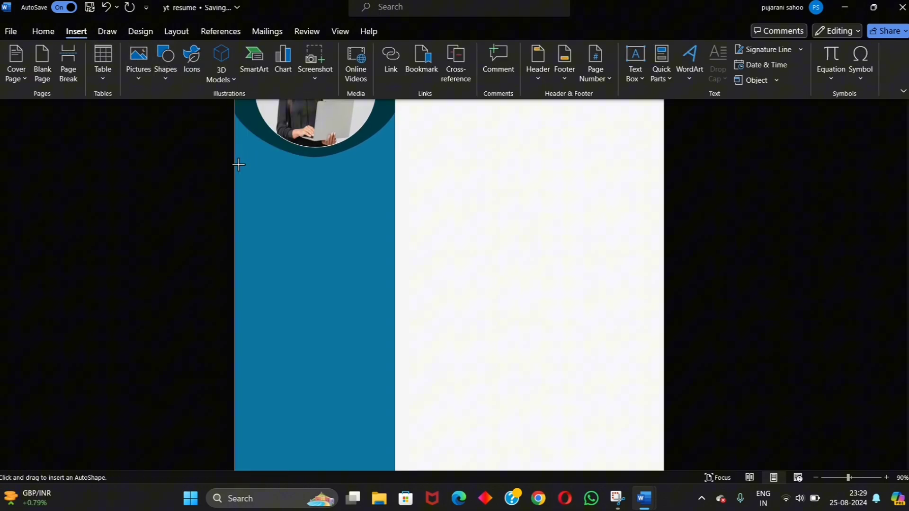
left_click_drag(237, 164, 387, 190)
key("ctrl+c")
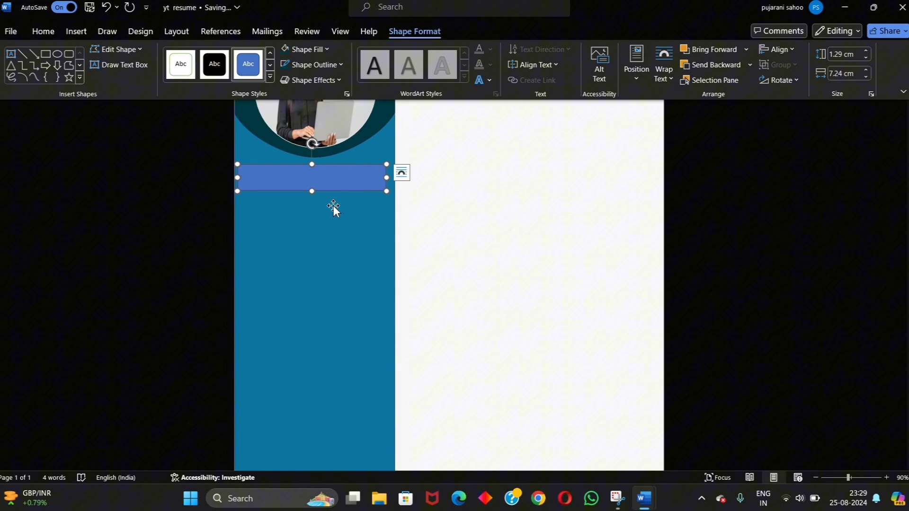
key("ctrl+v")
key("ctrl+v")
key("ctrl+v")
left_click_drag(333, 205, 304, 291)
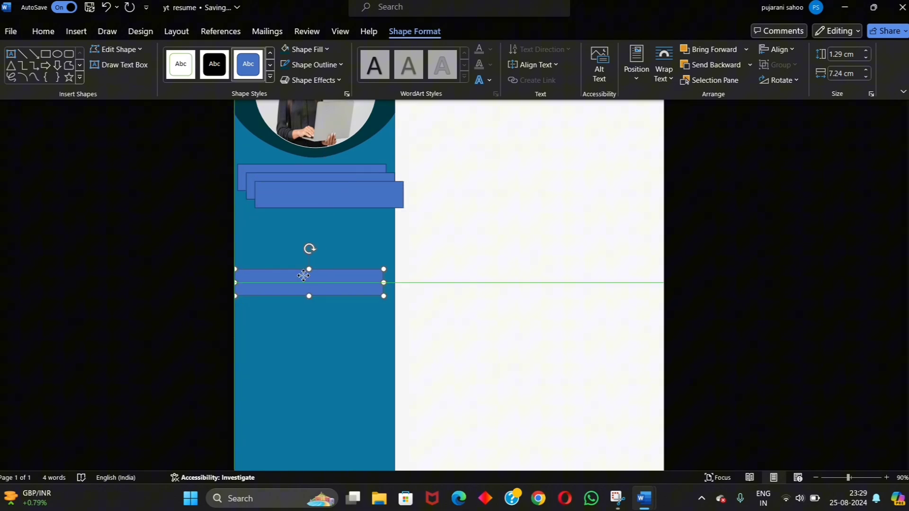
left_click_drag(305, 193, 290, 376)
Step: Give the top rectangle teal fill and outline and the heading CONTACT DETAILS
scroll(296, 317, "up", 2)
right_click(308, 232)
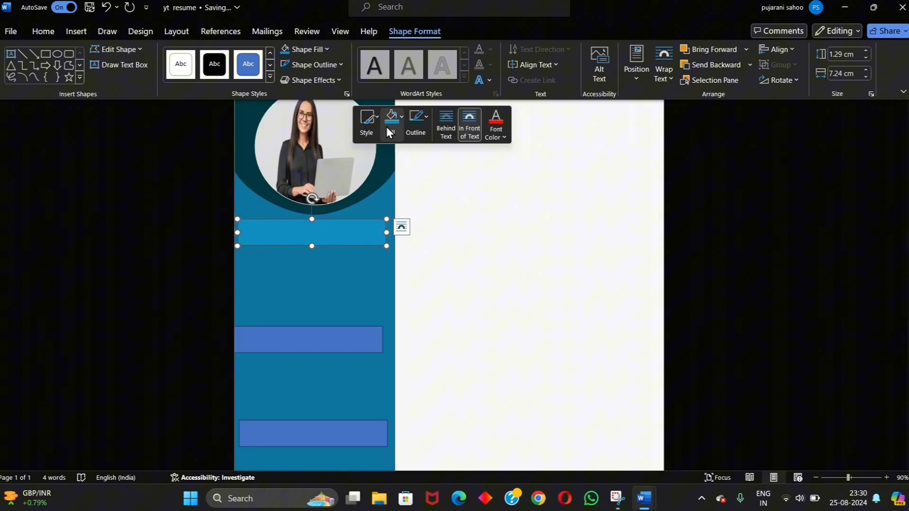
left_click(391, 124)
left_click(416, 306)
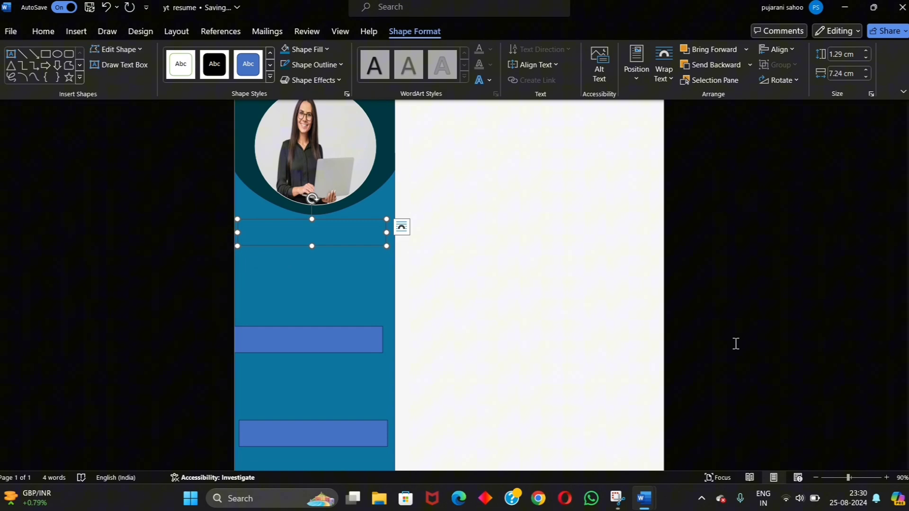
right_click(307, 232)
left_click(430, 124)
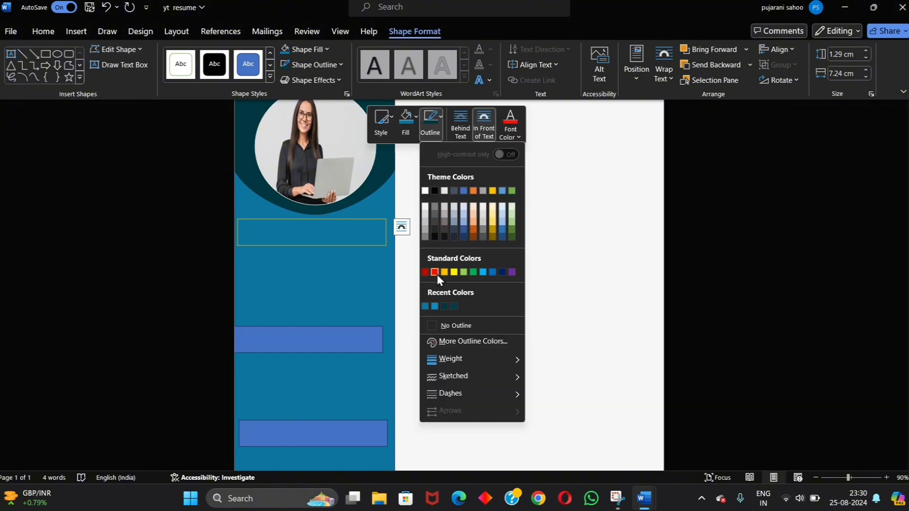
left_click(425, 306)
right_click(348, 240)
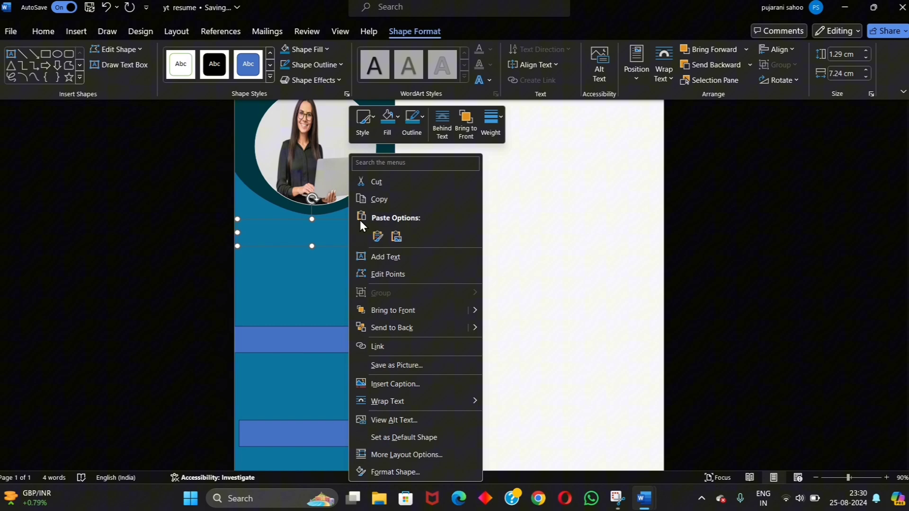
left_click(388, 256)
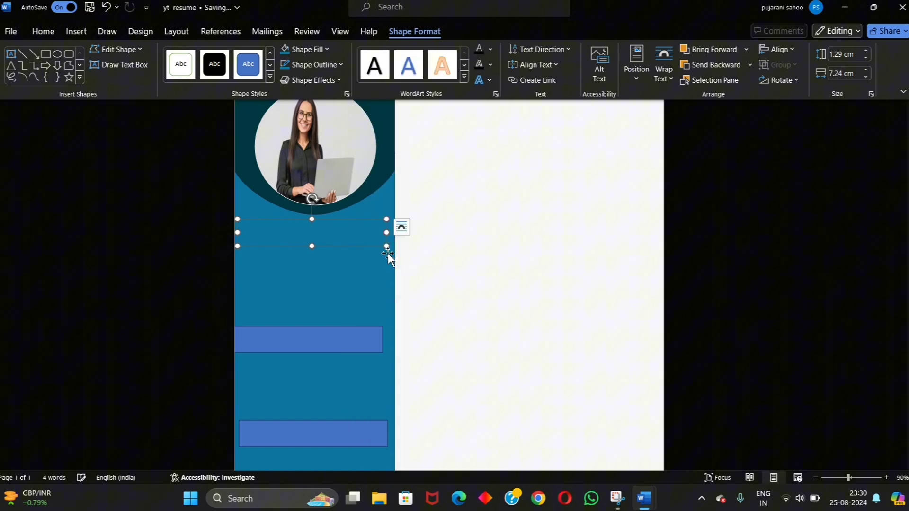
type("CONTA")
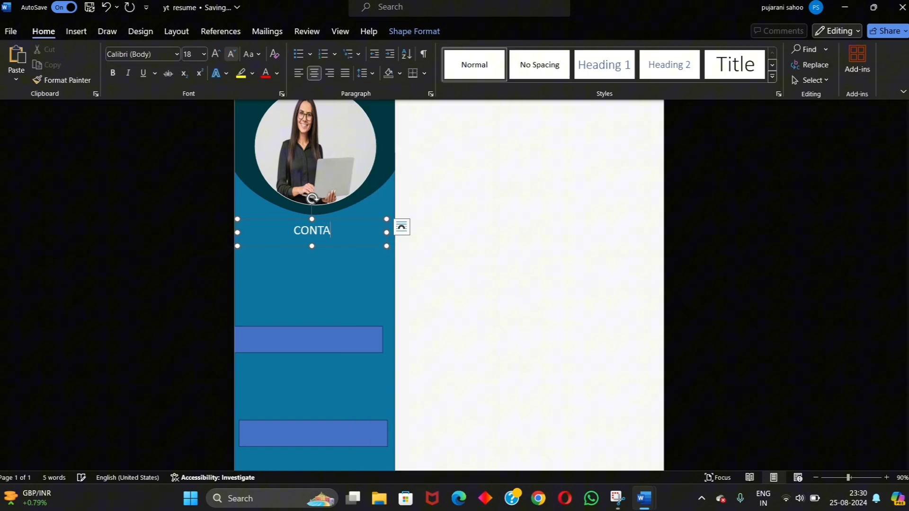
type("CT DETAILS")
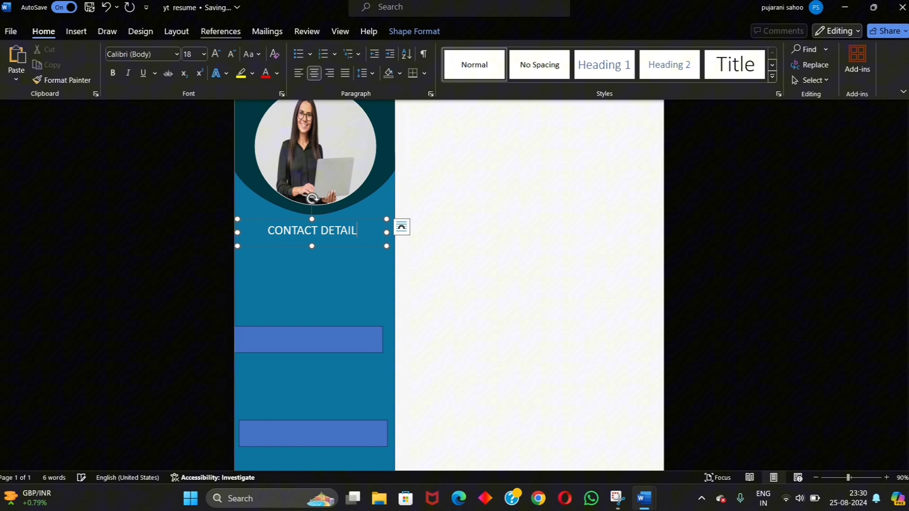
Step: Give the next rectangle teal fill, no outline, and the heading SKILLS
left_click(264, 336)
right_click(264, 336)
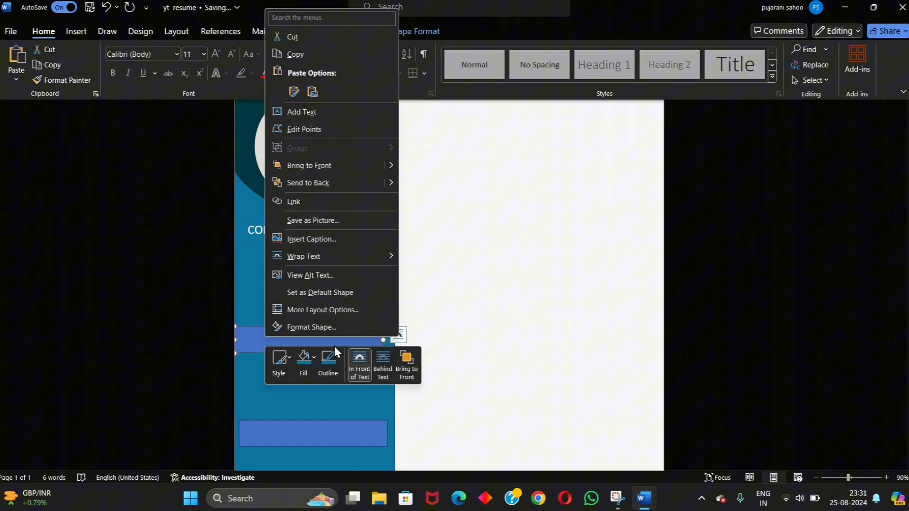
left_click(305, 360)
left_click(299, 248)
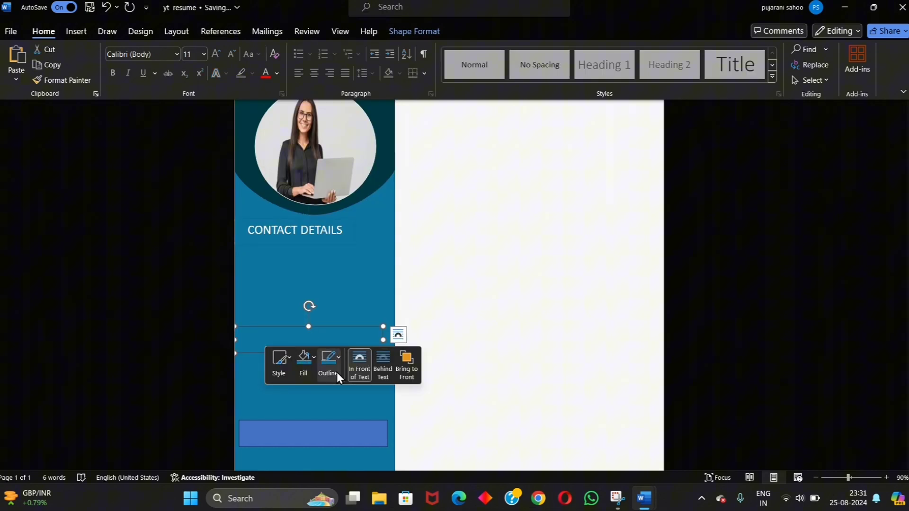
left_click(336, 372)
left_click(331, 247)
right_click(283, 334)
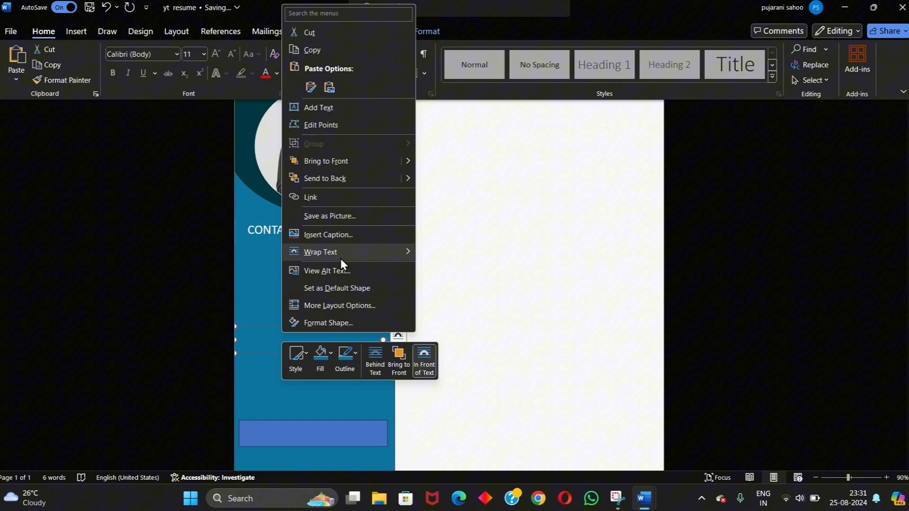
left_click(343, 107)
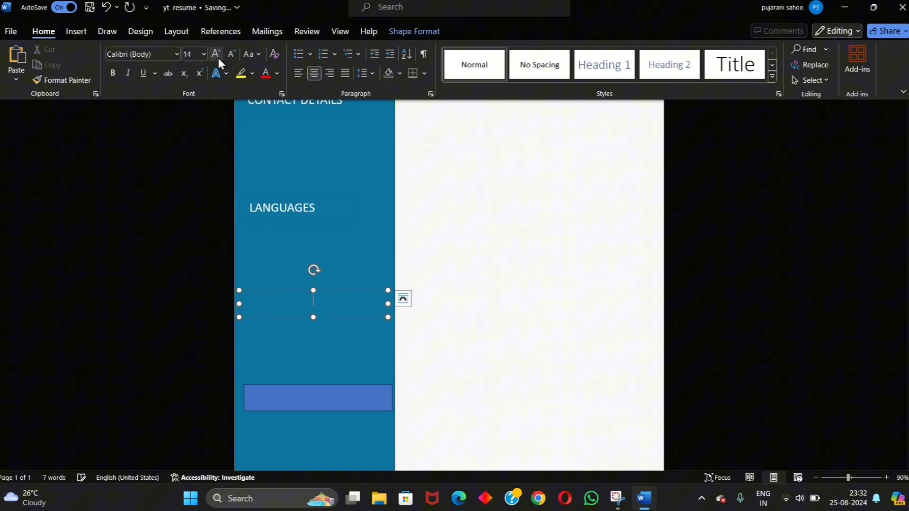
type("SKILLS")
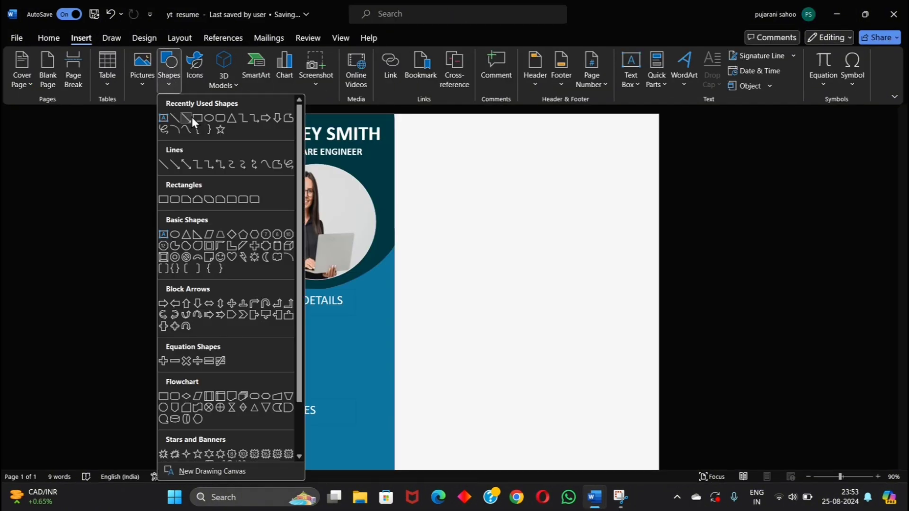
Step: Draw a thin white bar under the CONTACT DETAILS heading
left_click(169, 196)
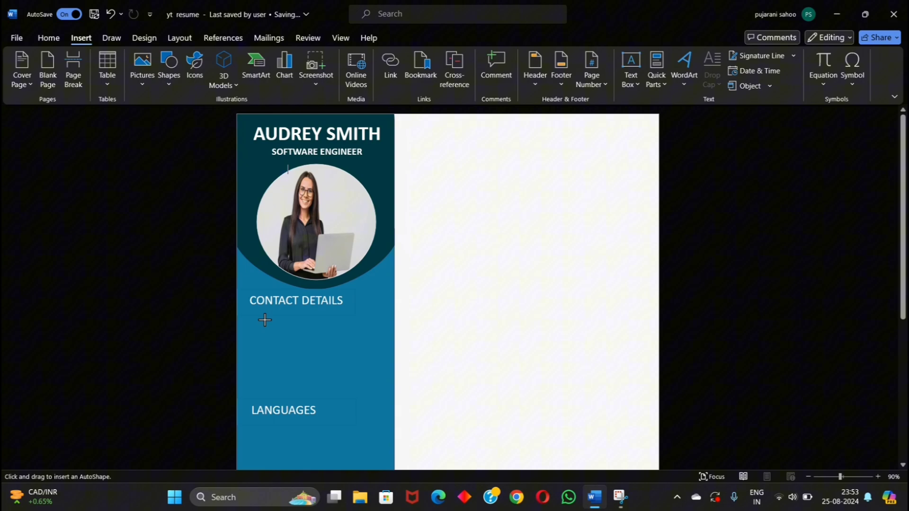
left_click_drag(243, 309, 393, 311)
right_click(305, 284)
left_click(345, 125)
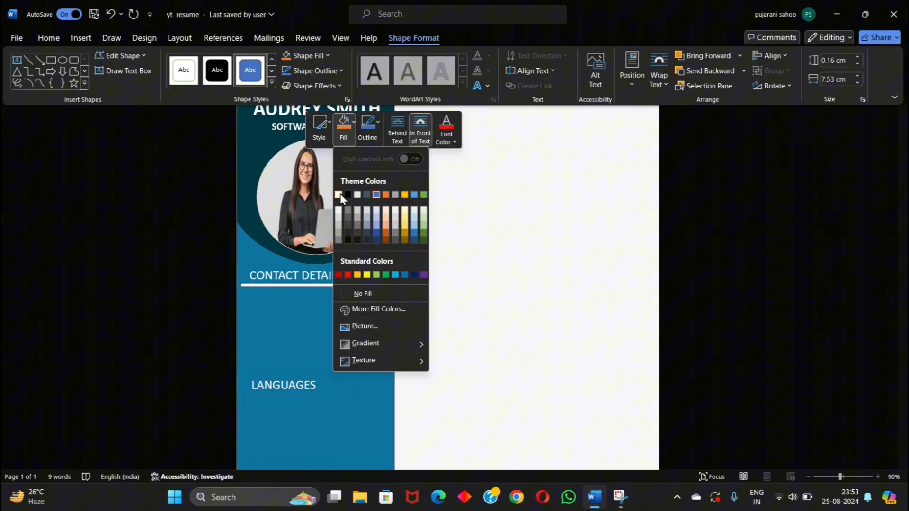
left_click(340, 194)
Step: Duplicate the white bar and place it just below LANGUAGES
key("ctrl+d")
left_click_drag(330, 222, 327, 385)
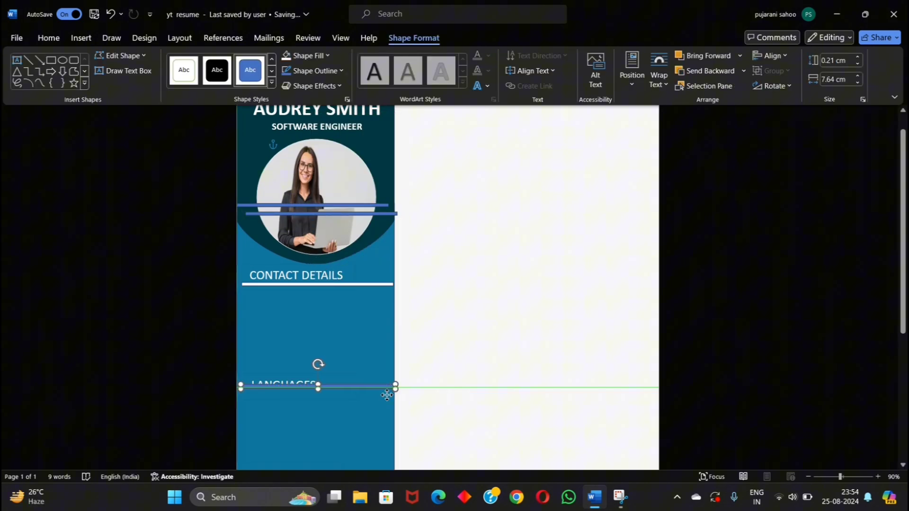
left_click_drag(393, 386, 385, 394)
Step: Draw a small rectangle beneath CONTACT DETAILS
left_click(341, 332)
left_click(51, 59)
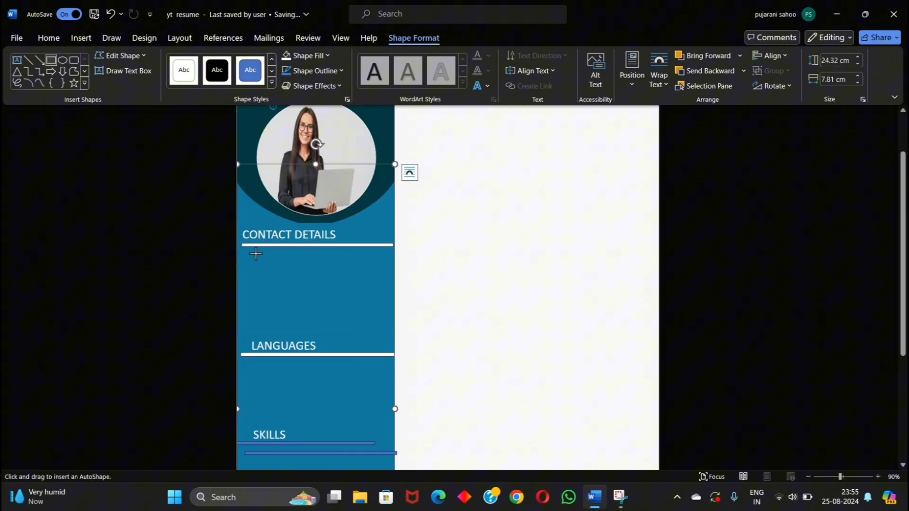
mouse_move(244, 255)
left_mouse_down()
mouse_move(270, 265)
mouse_move(360, 268)
mouse_move(360, 259)
left_mouse_up()
Step: Type a placeholder phone number into the small rectangle, undoing a trial font enlargement
right_click(360, 258)
left_click(385, 260)
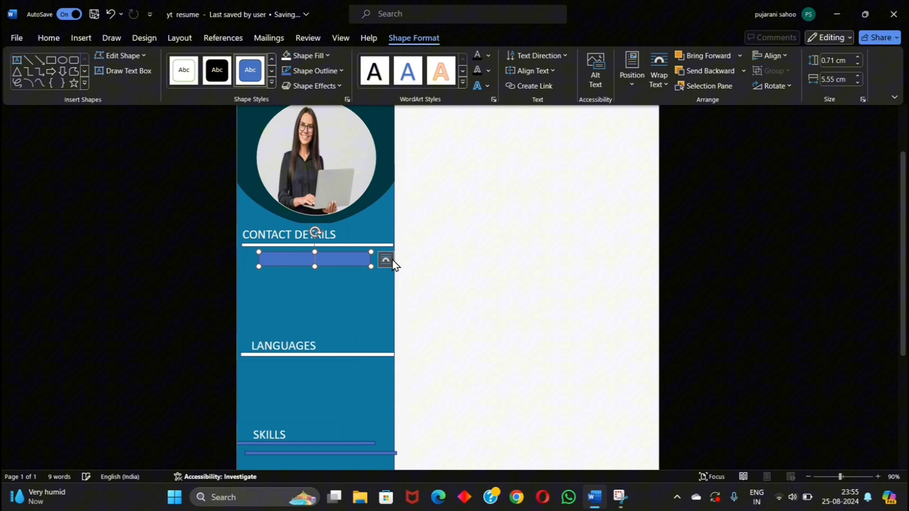
type("+1 000 000 000")
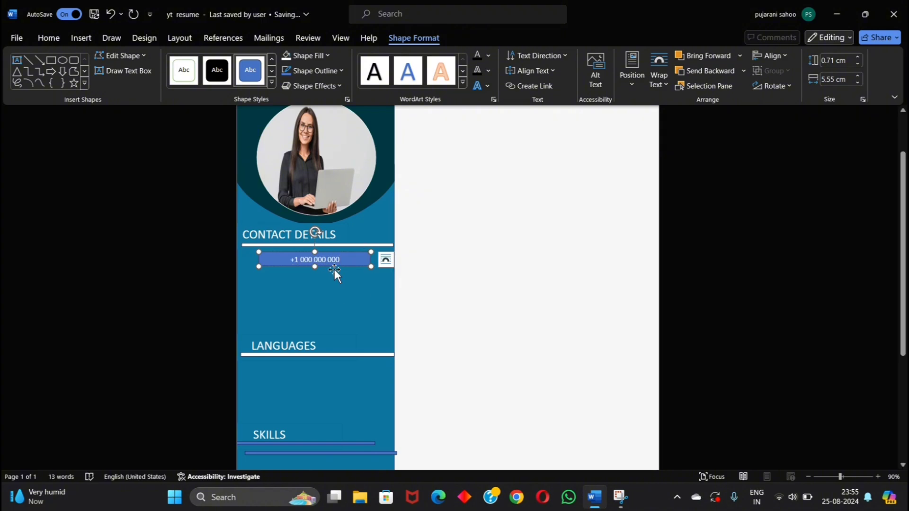
left_click_drag(289, 259, 342, 260)
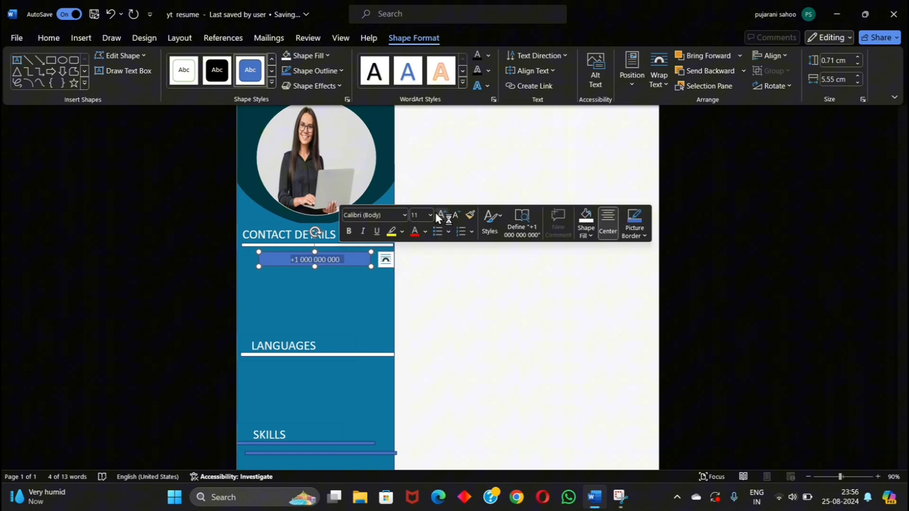
left_click(436, 212)
left_click(310, 260)
left_click(310, 260)
key("ctrl+z")
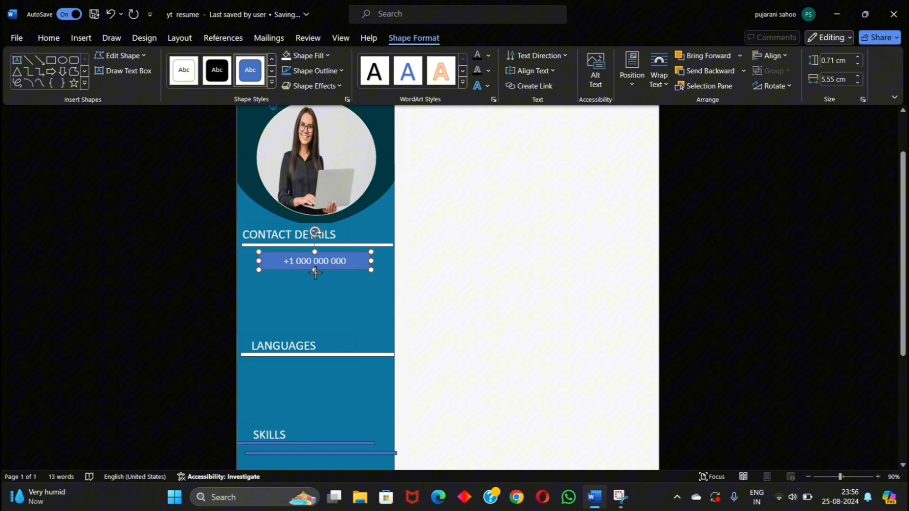
Step: Insert the handset 'call' icon, set it to wrap Through, and place it beside the phone number
left_click(81, 38)
left_click(195, 66)
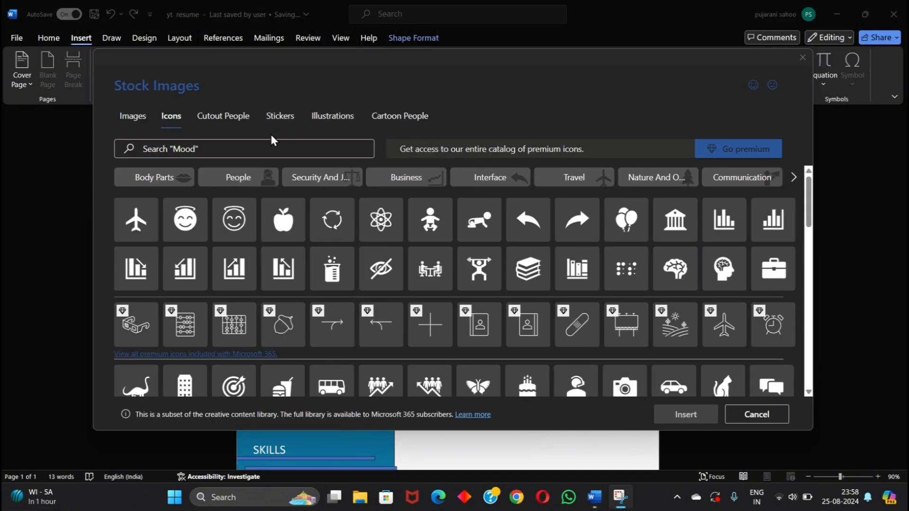
left_click(256, 143)
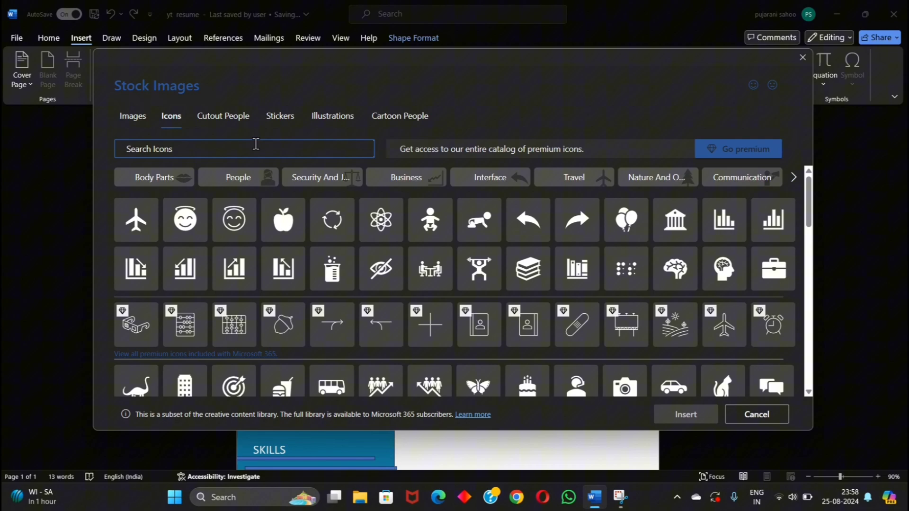
type("call")
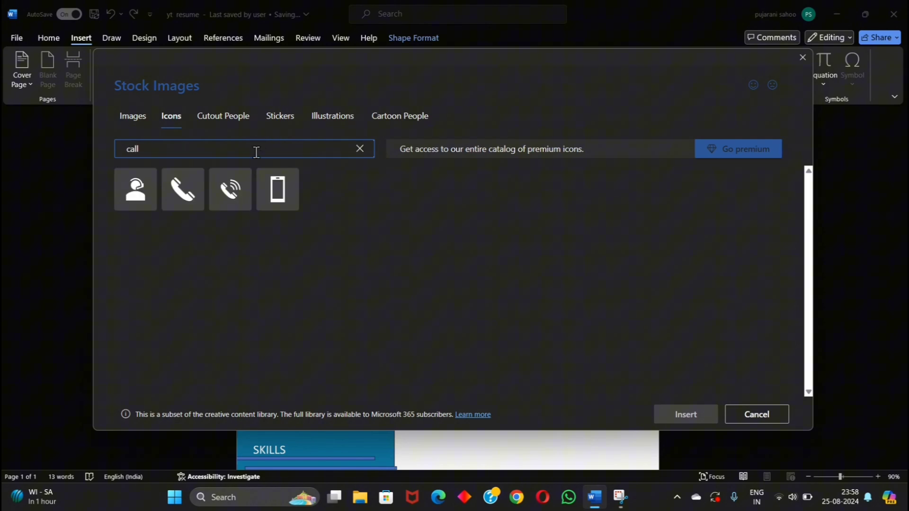
left_click(242, 190)
left_click(676, 415)
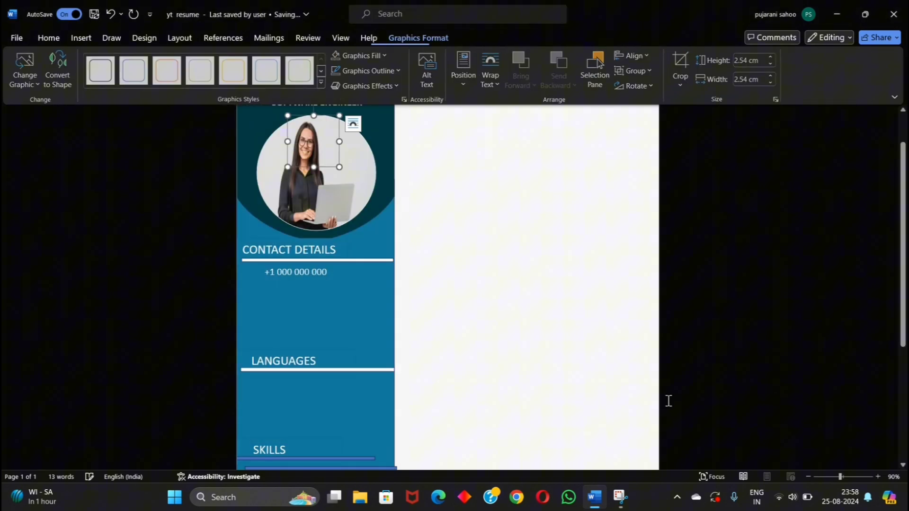
left_click(489, 77)
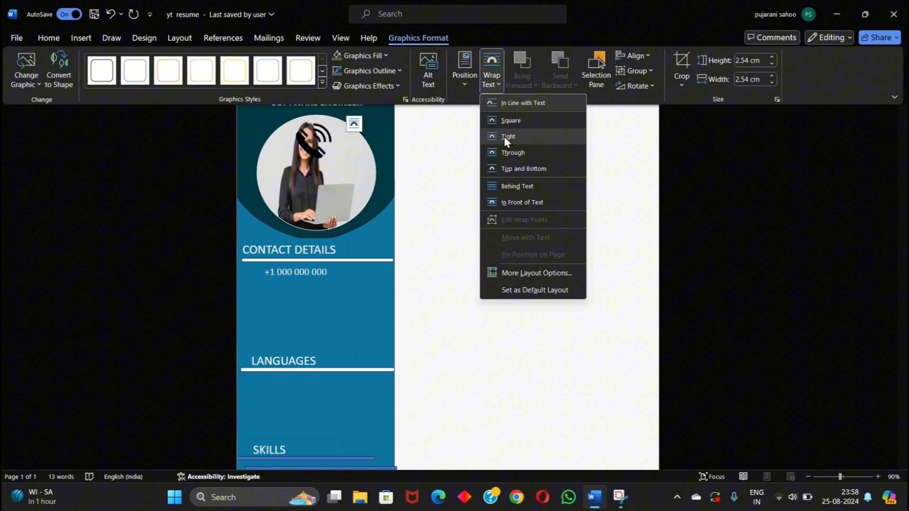
left_click(507, 152)
left_click_drag(315, 130, 253, 271)
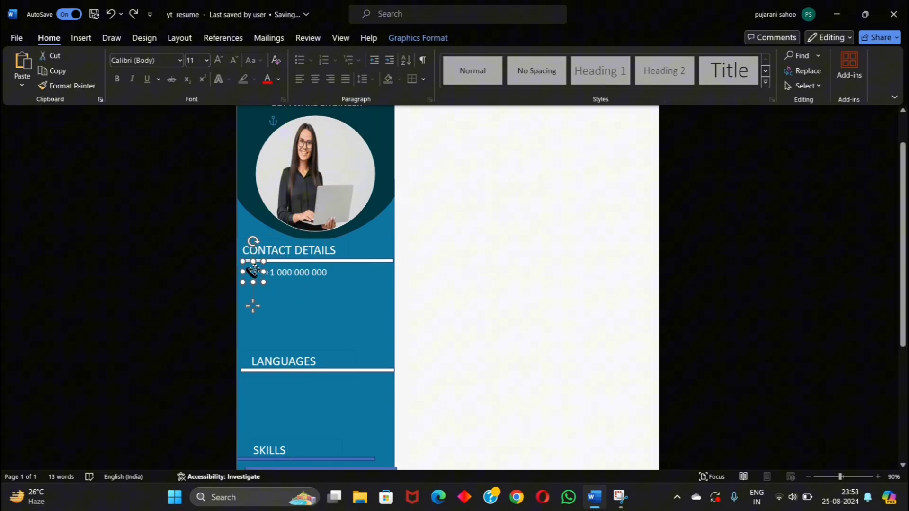
left_click(274, 301)
Step: Choose the rectangle shape for the next contact line
left_click(81, 38)
left_click(169, 75)
left_click(167, 115)
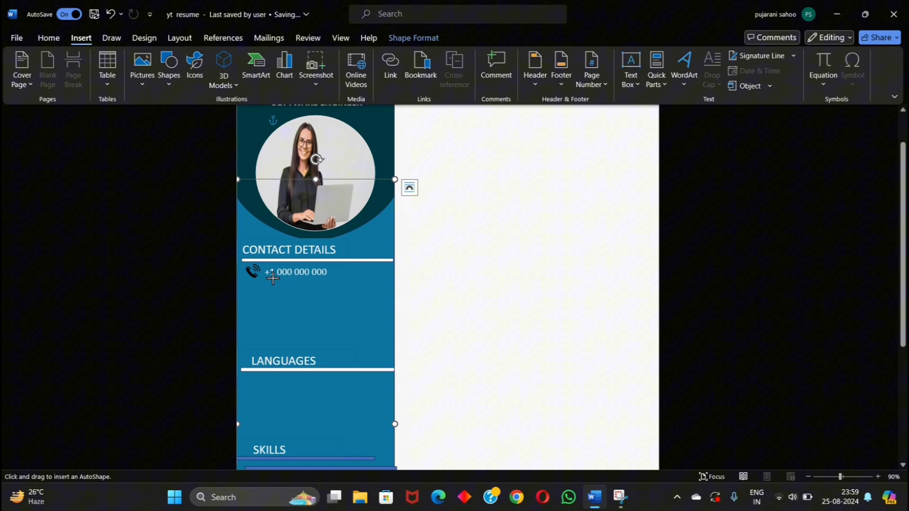
Step: Draw a rectangle below the phone number with no fill and no outline
left_click_drag(267, 284, 348, 303)
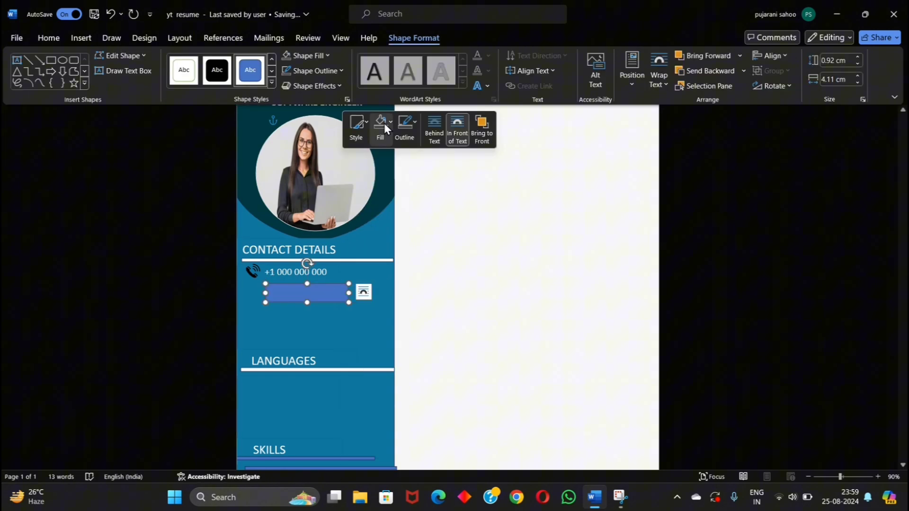
left_click(381, 124)
left_click(382, 293)
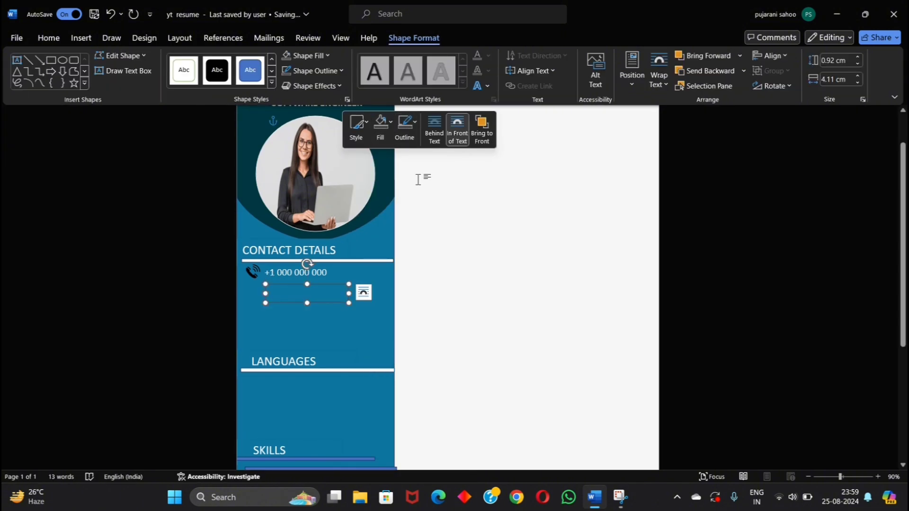
left_click(405, 124)
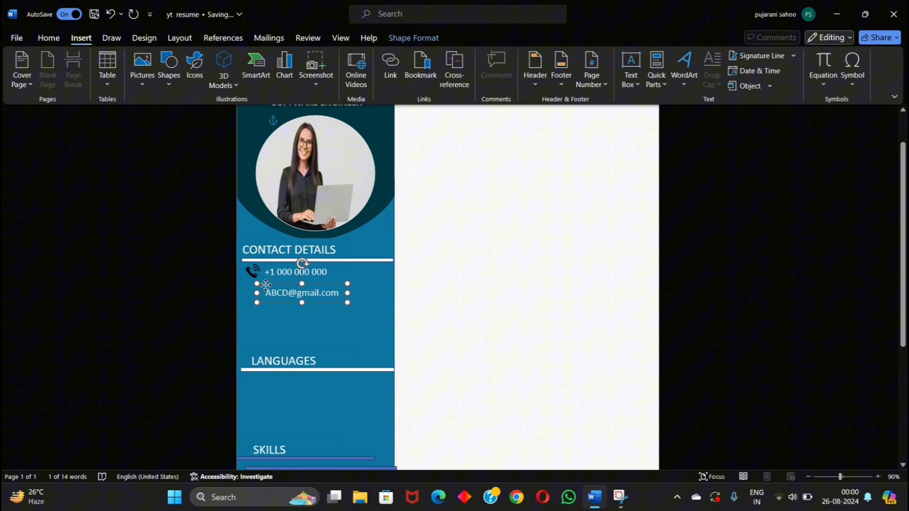
Step: Search icons for 'mail' and 'loc', and insert a location pin wrapped Through beside the address line
left_click(195, 69)
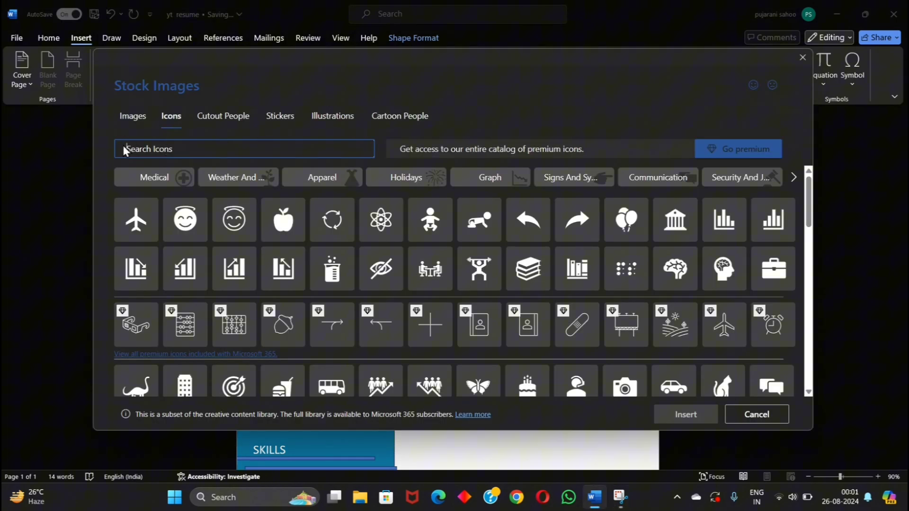
type("mail")
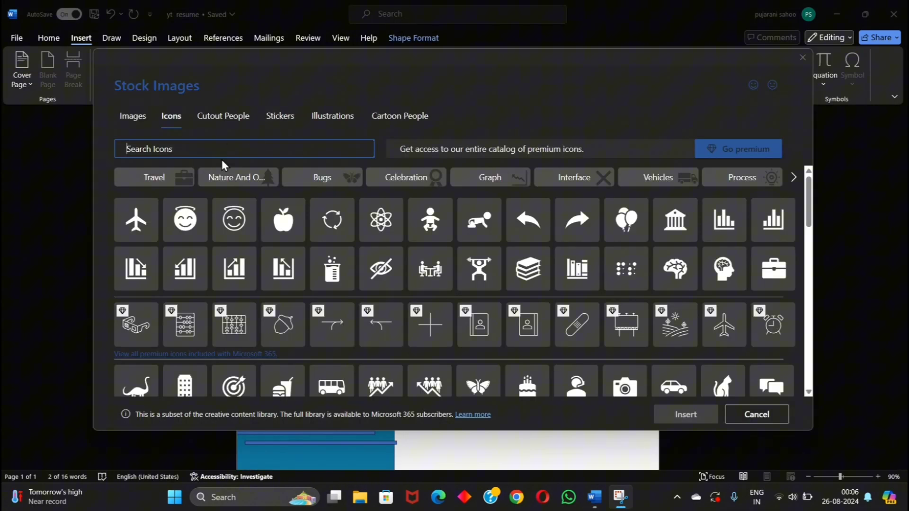
type("location")
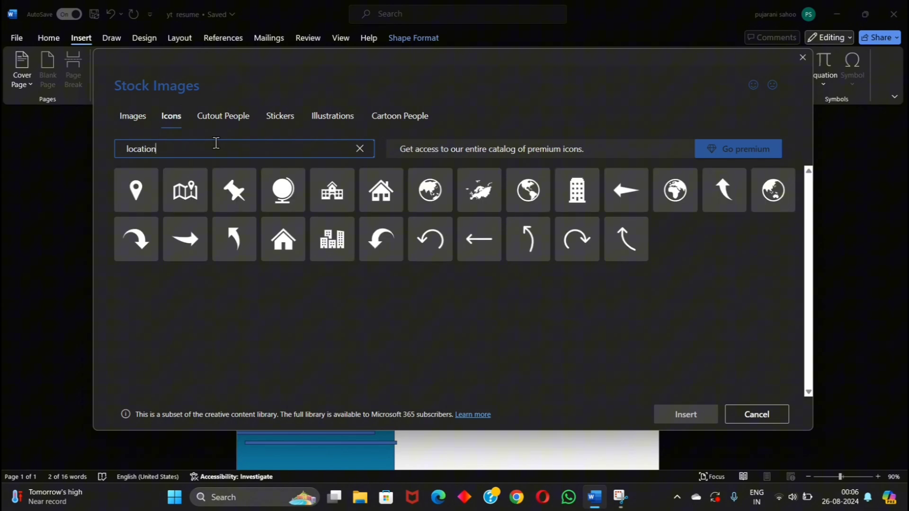
double_click(145, 200)
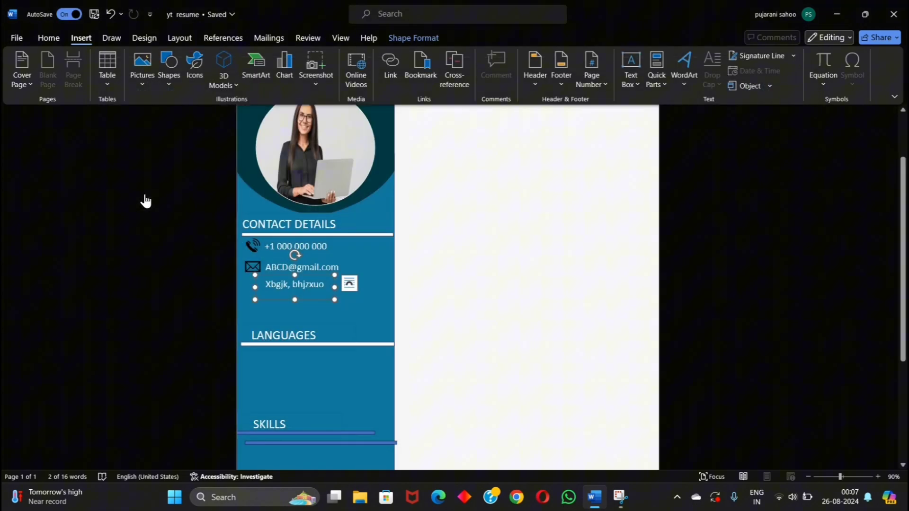
scroll(299, 265, "up", 1)
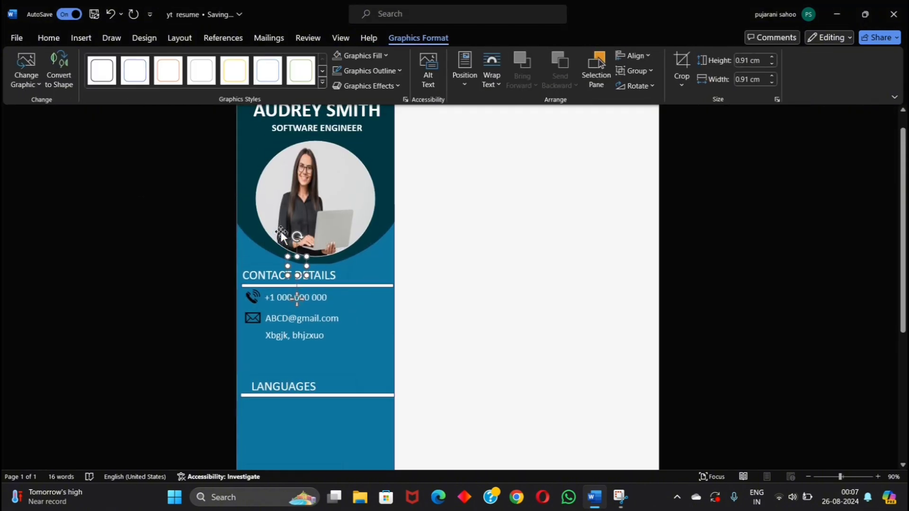
left_click(495, 74)
left_click(511, 153)
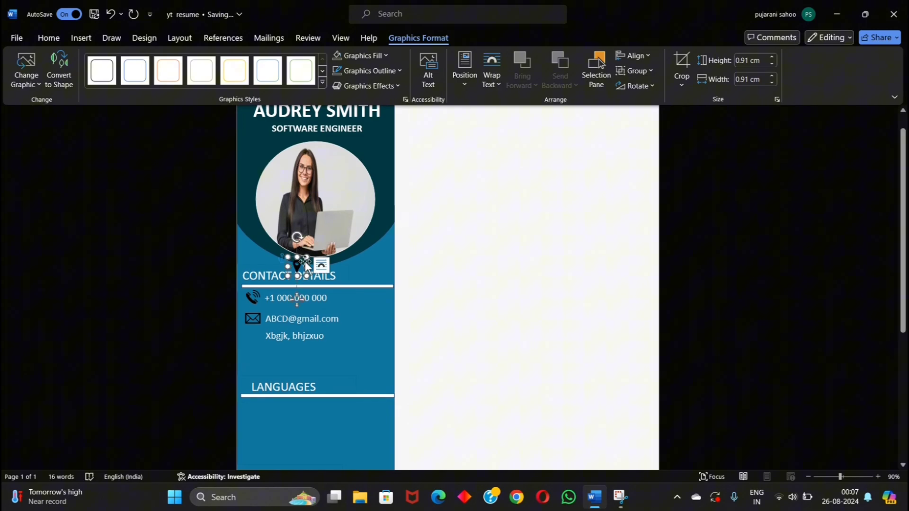
left_click_drag(304, 262, 259, 331)
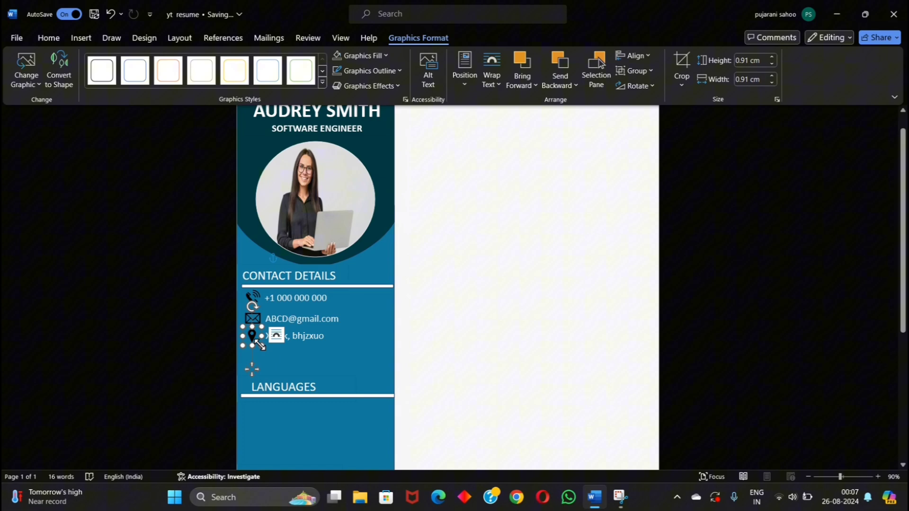
left_click(331, 397)
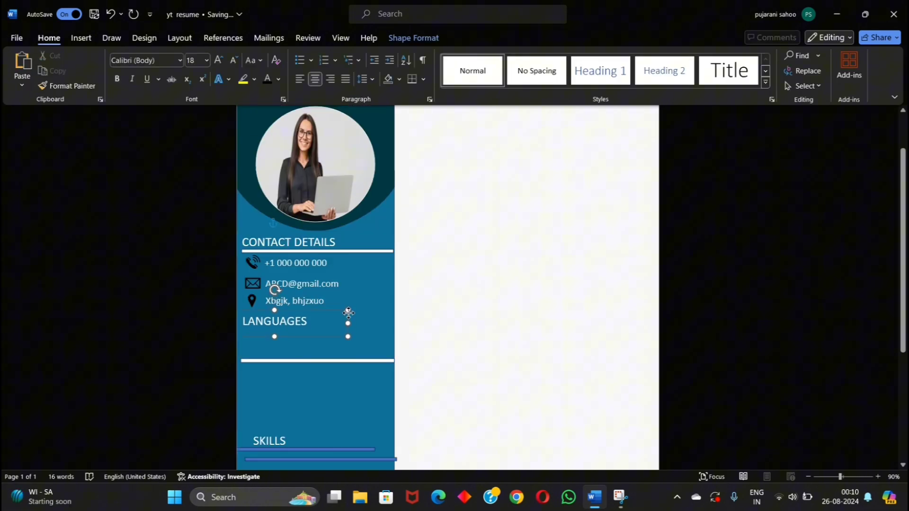
Step: Move the divider line under LANGUAGES up closer to the heading
left_click(369, 360)
left_click_drag(368, 360, 369, 331)
scroll(368, 351, "down", 2)
left_click(368, 363)
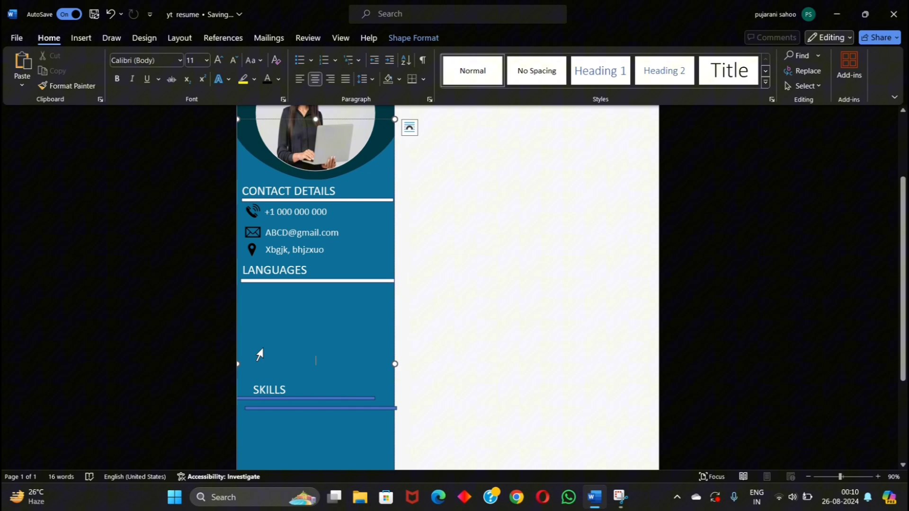
Step: Draw a rectangle text box below the LANGUAGES heading
left_click(81, 38)
left_click(169, 67)
left_click(171, 197)
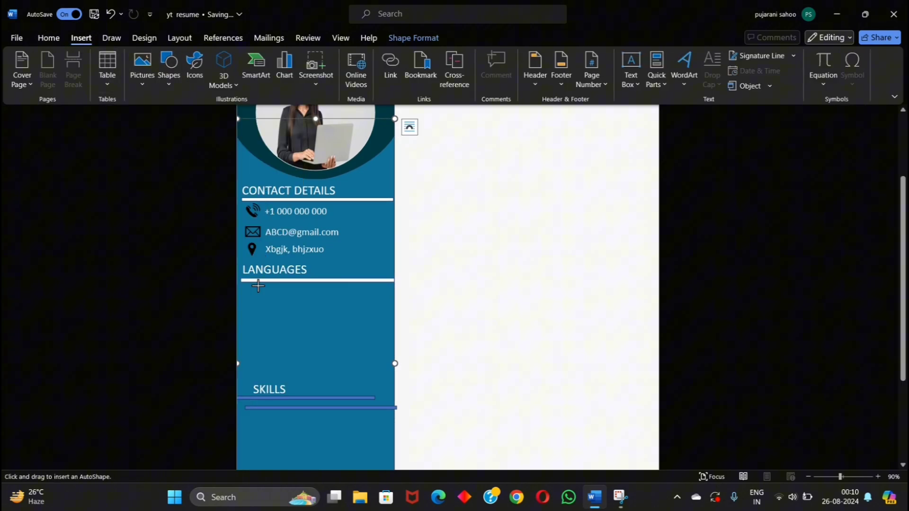
mouse_move(262, 287)
left_mouse_down()
mouse_move(340, 308)
mouse_move(354, 345)
left_mouse_up()
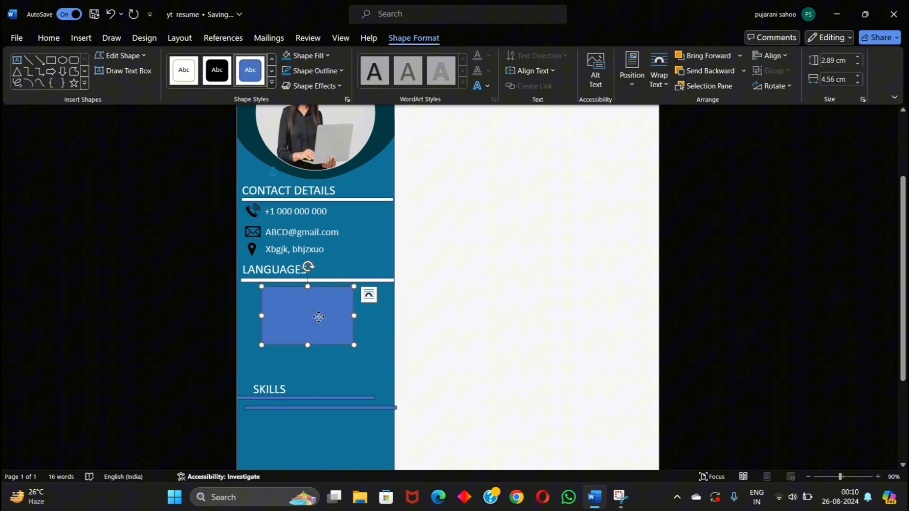
Step: Give the languages box the sidebar's teal fill and matching outline so it blends in
right_click(322, 322)
left_click(358, 260)
right_click(341, 315)
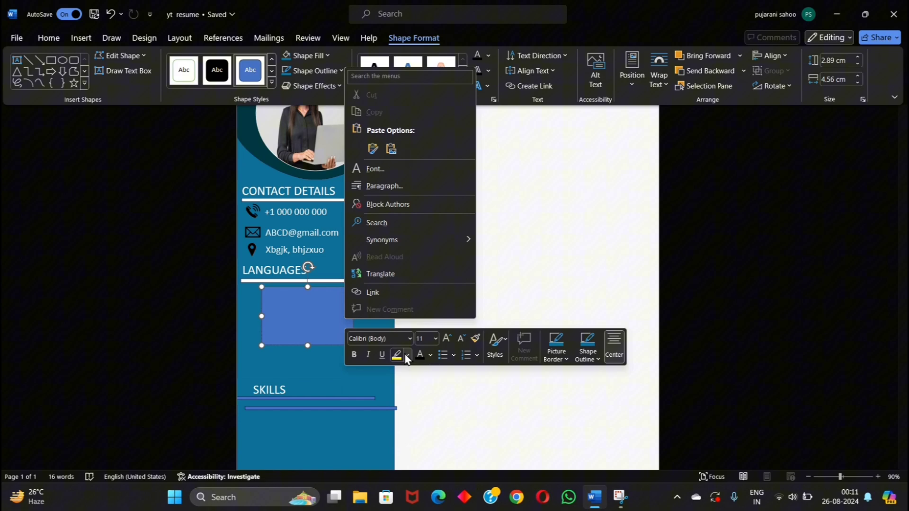
left_click(262, 309)
right_click(262, 310)
left_click(299, 128)
left_click(294, 310)
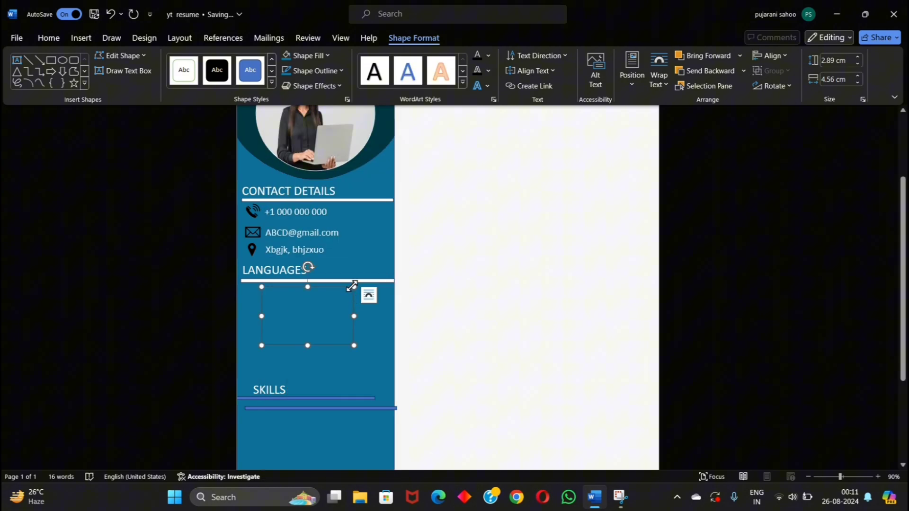
right_click(356, 303)
left_click(414, 126)
left_click(407, 308)
Step: Enter ENGLISH, HINDI and GERMAN as bulleted text inside the languages box
right_click(333, 284)
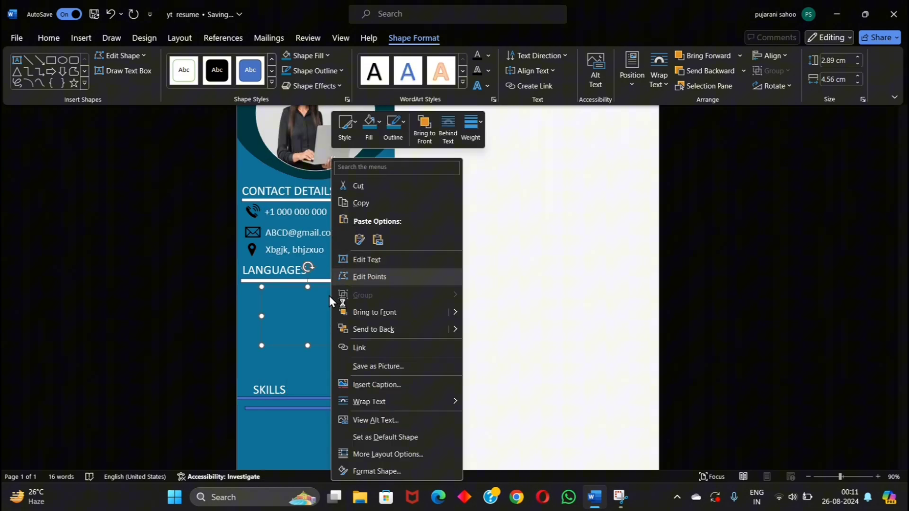
left_click(301, 328)
right_click(300, 332)
left_click(328, 101)
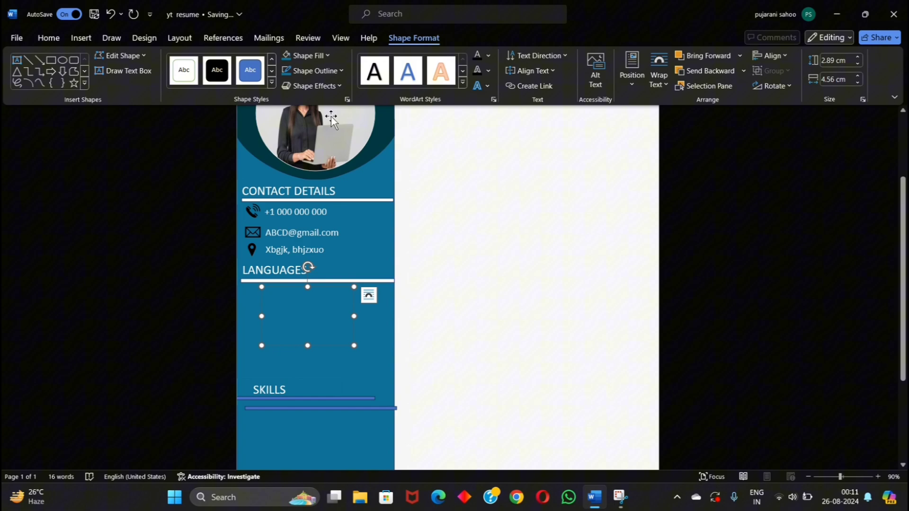
left_click(49, 38)
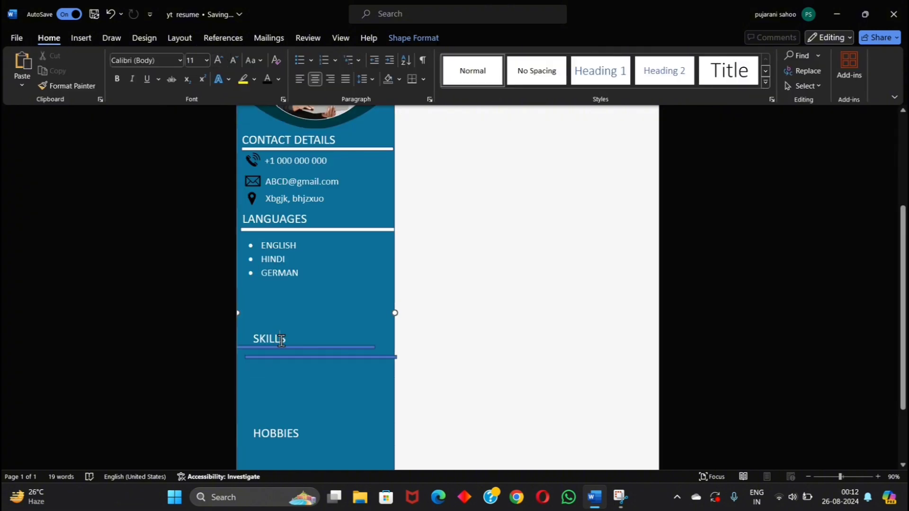
Step: Move the SKILLS heading and its line up under the languages, making the line white
left_click(337, 328)
left_click_drag(338, 328, 328, 280)
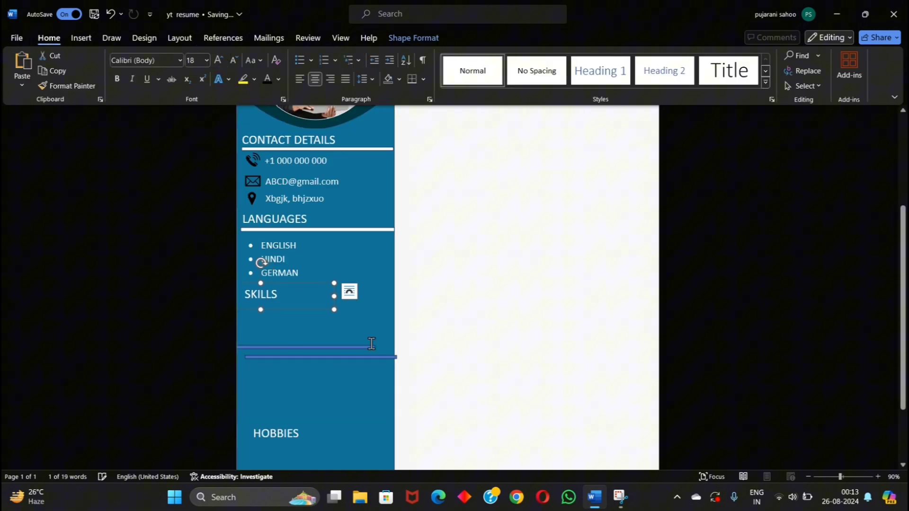
left_click_drag(371, 347, 388, 307)
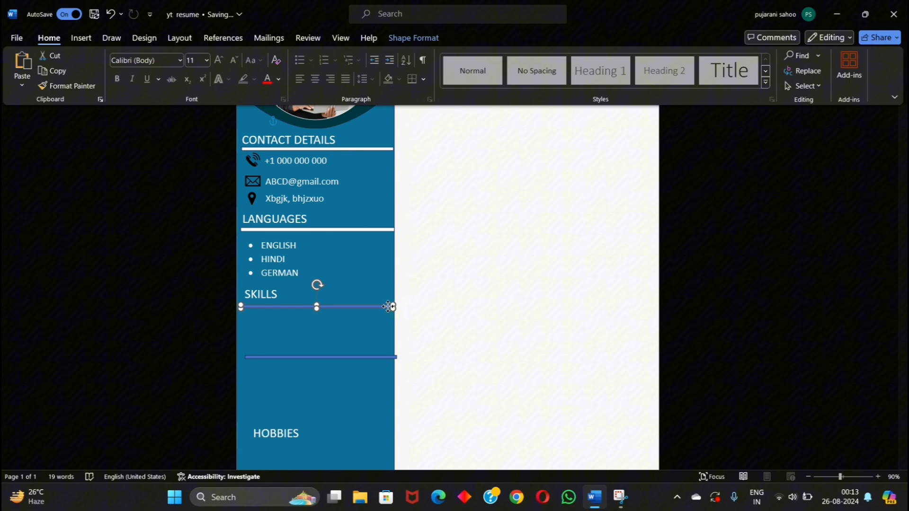
right_click(388, 307)
left_click(426, 125)
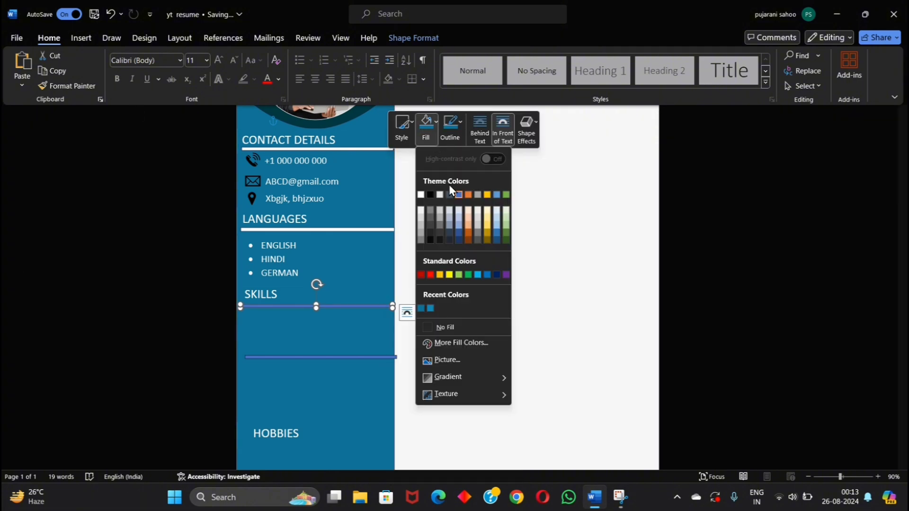
left_click(421, 195)
left_click(452, 124)
left_click(421, 194)
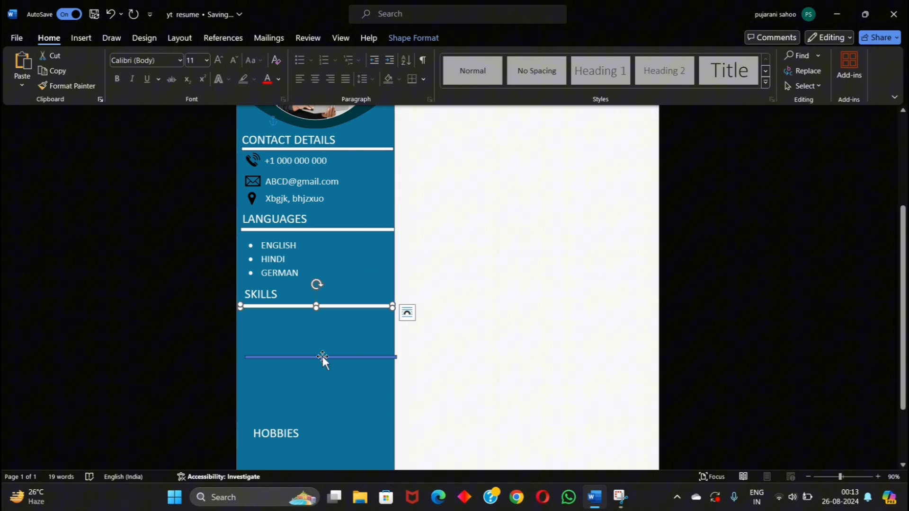
Step: Shift the second blue line further down and draw a rectangle under SKILLS
left_click(323, 357)
left_click_drag(322, 356, 315, 412)
left_click(81, 38)
left_click(169, 71)
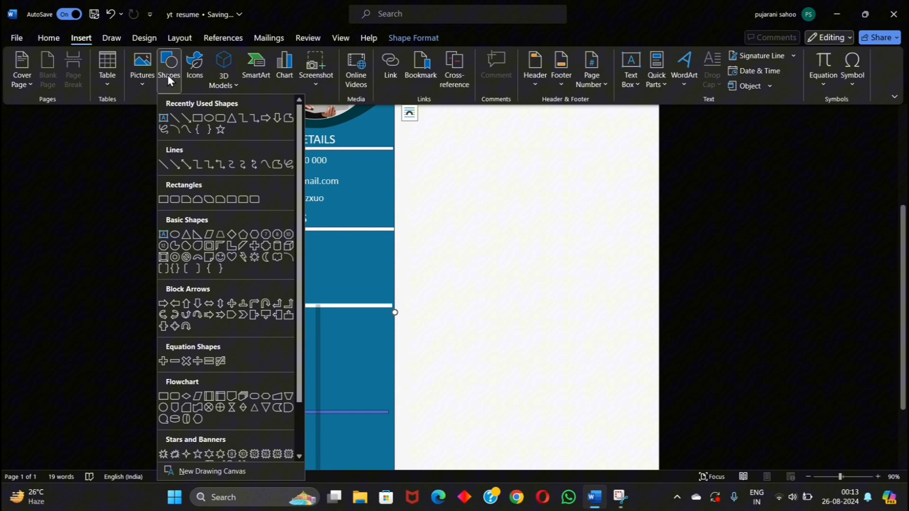
left_click(164, 199)
scroll(258, 238, "down", 2)
left_click_drag(242, 222, 388, 315)
Step: Fill and outline the skills rectangle with the sidebar teal
right_click(360, 259)
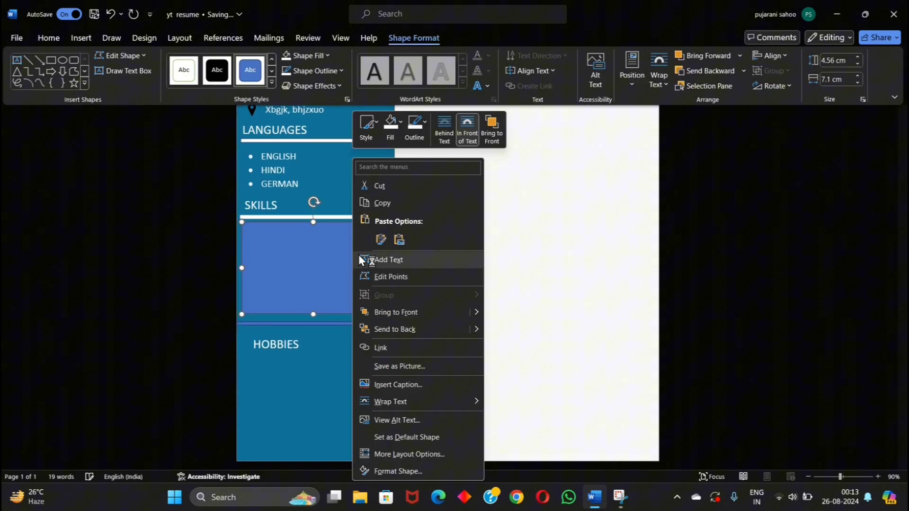
left_click(390, 124)
left_click(386, 307)
left_click(415, 124)
left_click(410, 304)
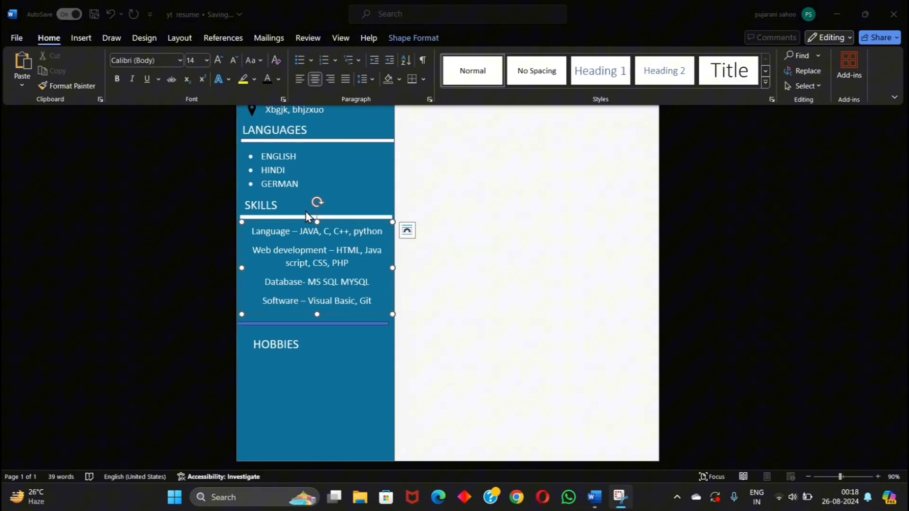
Step: Left-align all the skills text and format it as a bulleted list
key("ctrl+a")
left_click(301, 80)
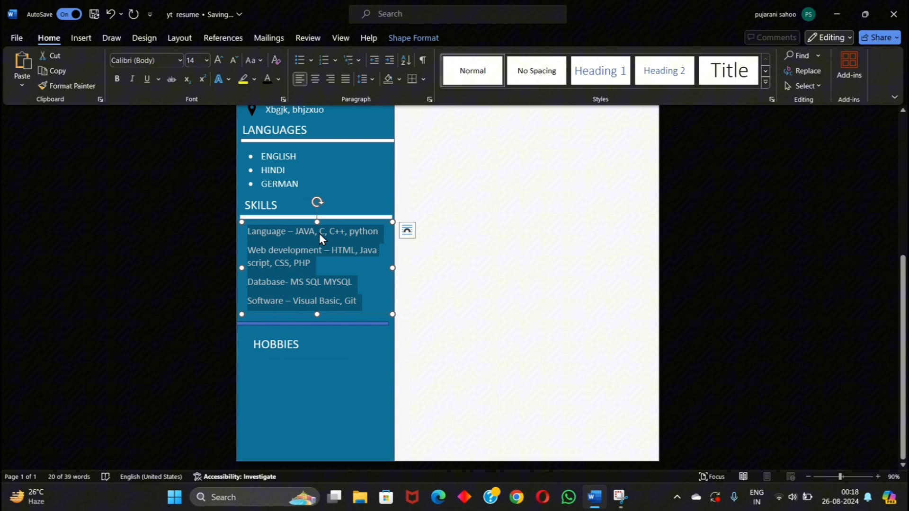
left_click(299, 61)
scroll(301, 322, "up", 2)
left_click(301, 321)
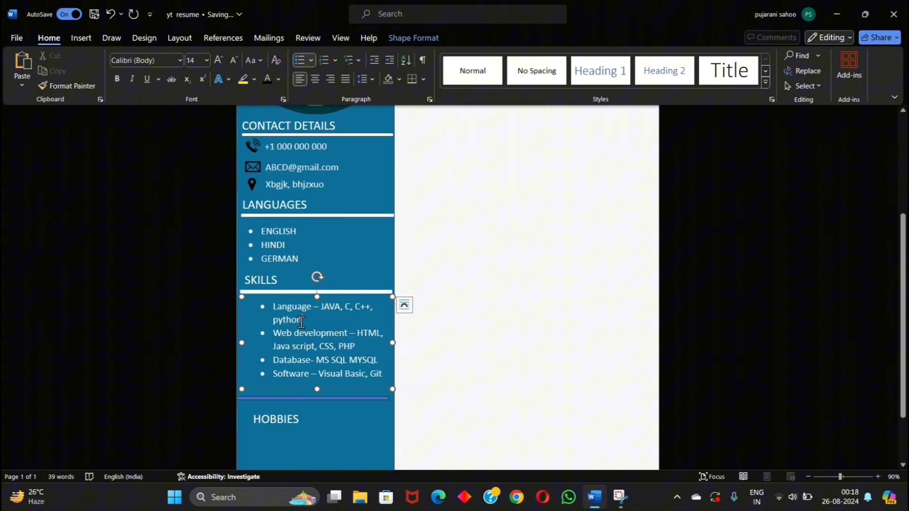
left_click_drag(390, 306, 375, 301)
left_click(420, 339)
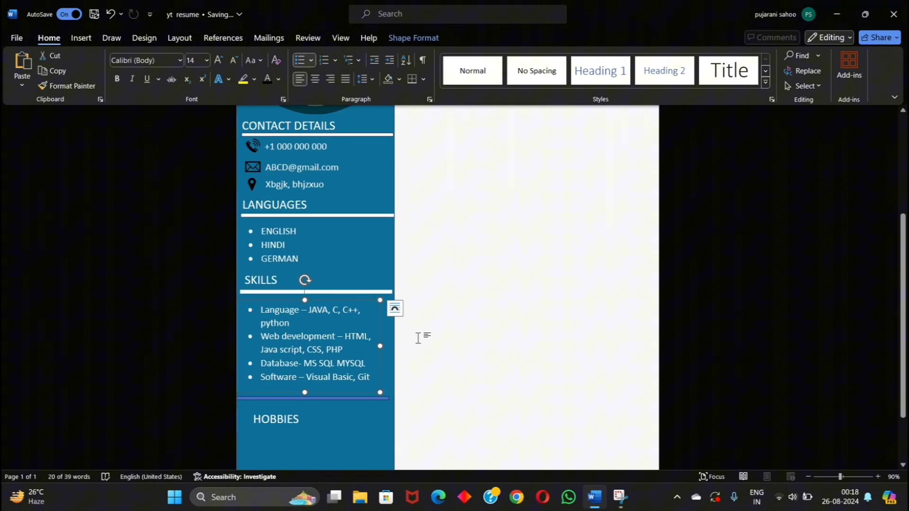
Step: Move the line below HOBBIES and fit the bulleted hobbies box beneath it
scroll(365, 348, "down", 1)
left_click_drag(364, 347, 364, 384)
left_click(341, 364)
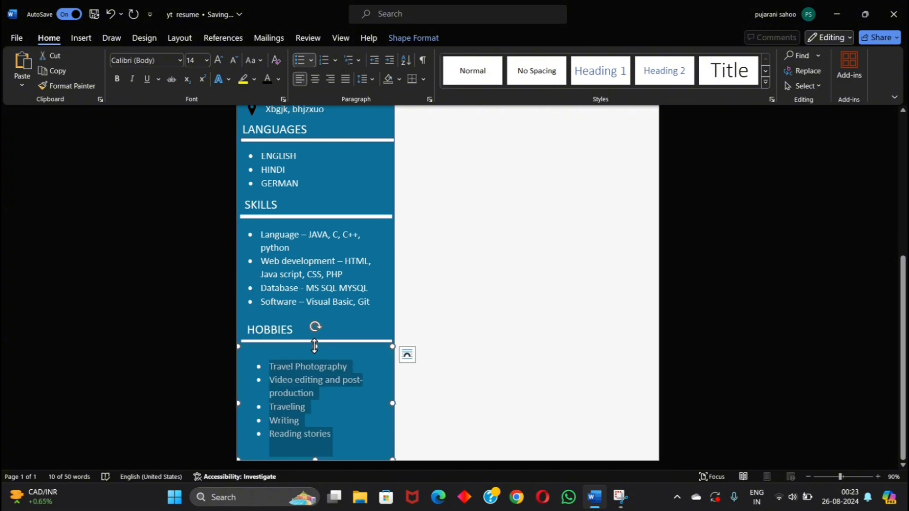
left_click_drag(315, 346, 317, 351)
left_click_drag(388, 353, 381, 346)
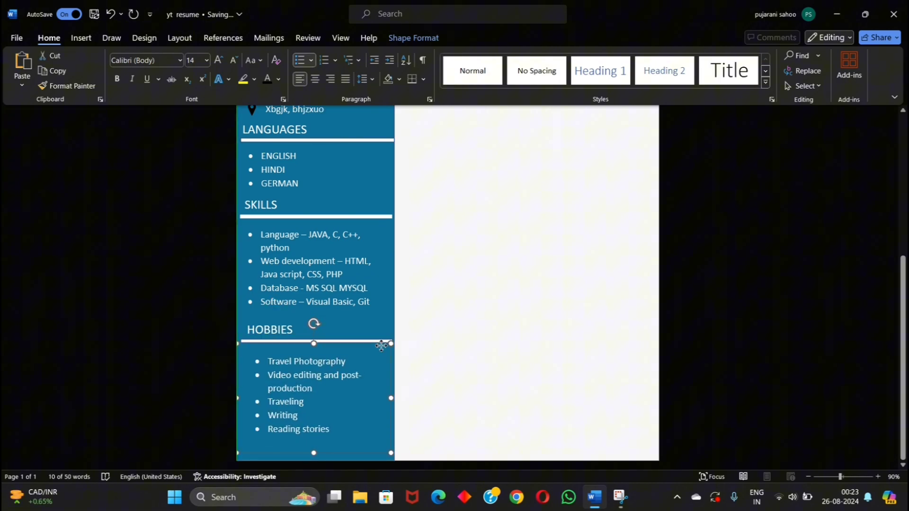
left_click(448, 360)
scroll(448, 298, "down", 5)
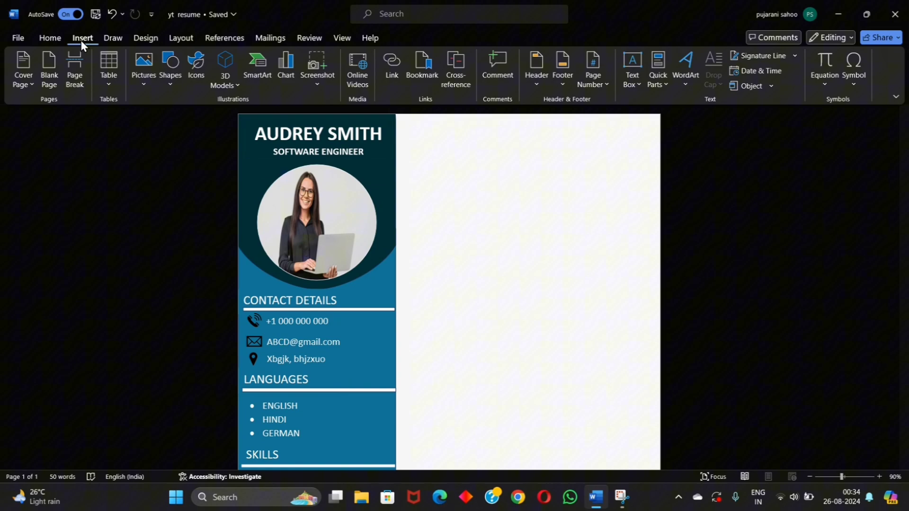
Step: Draw a rectangle banner across the right column's top and fill it with the recent teal
left_click(171, 74)
left_click(199, 118)
left_click_drag(397, 116, 660, 162)
right_click(645, 161)
left_click(671, 101)
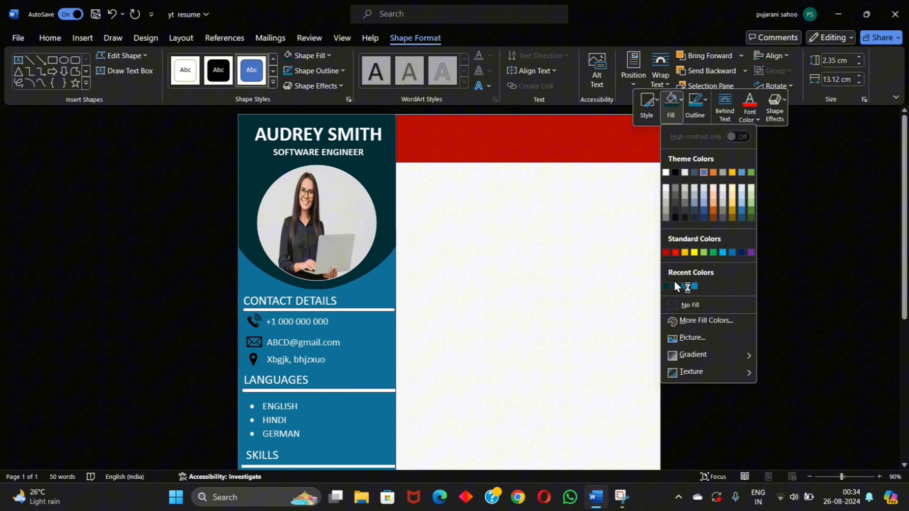
left_click(685, 286)
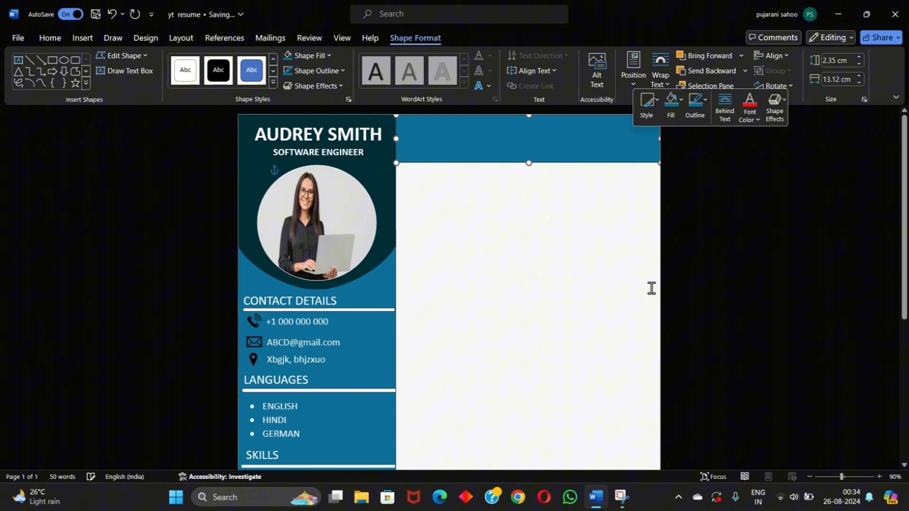
left_click(558, 278)
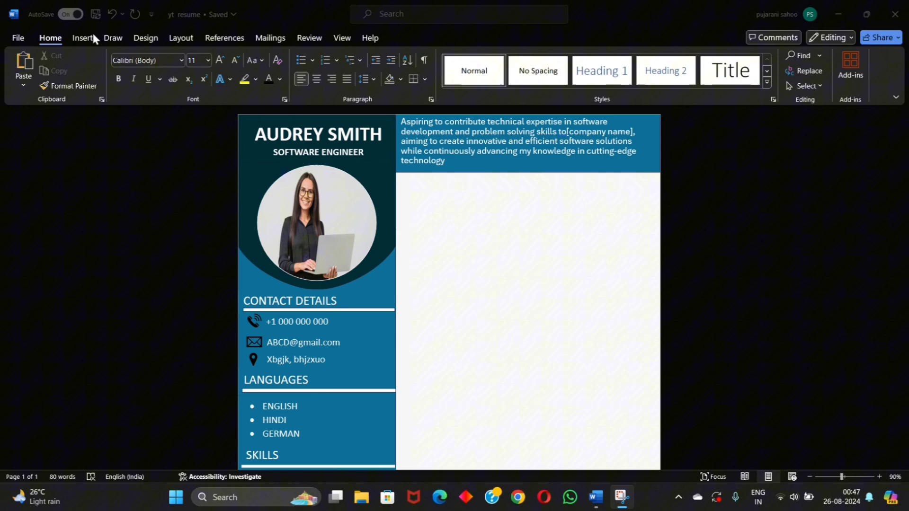
left_click(82, 38)
left_click(170, 66)
Step: Draw a small bar below the summary banner, slant its right edge, and fill it dark teal
left_click(167, 188)
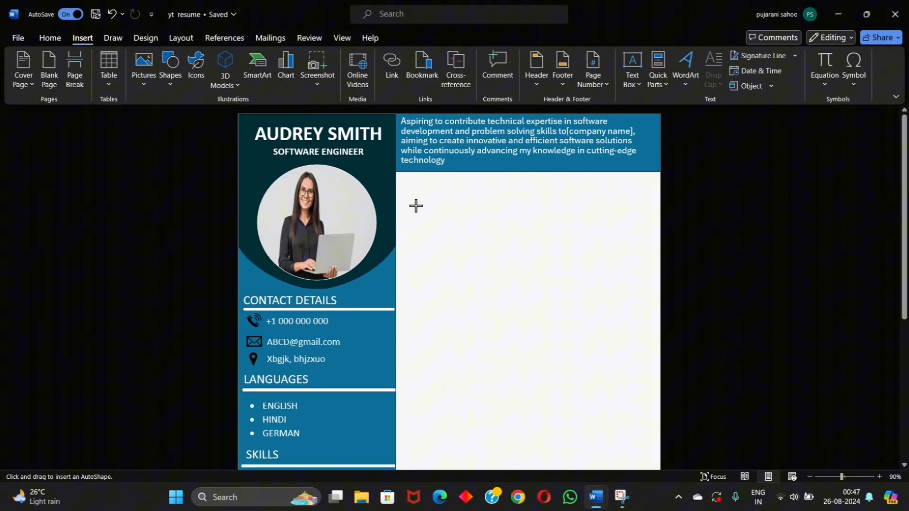
left_click_drag(395, 205, 500, 227)
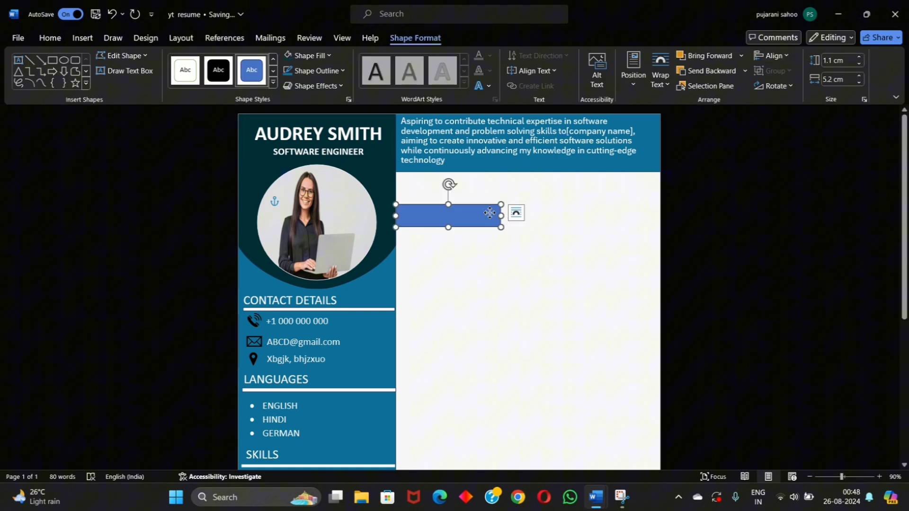
right_click(490, 213)
left_click(520, 271)
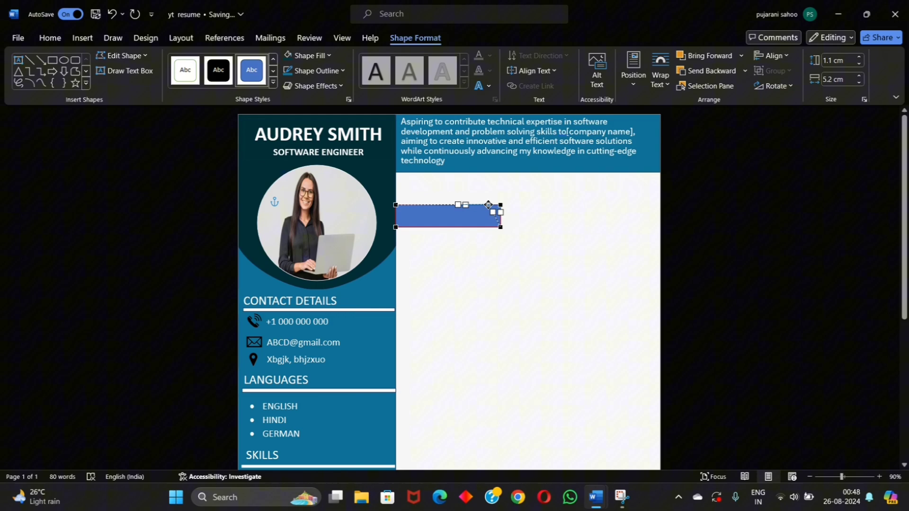
left_click_drag(488, 204, 489, 204)
right_click(483, 219)
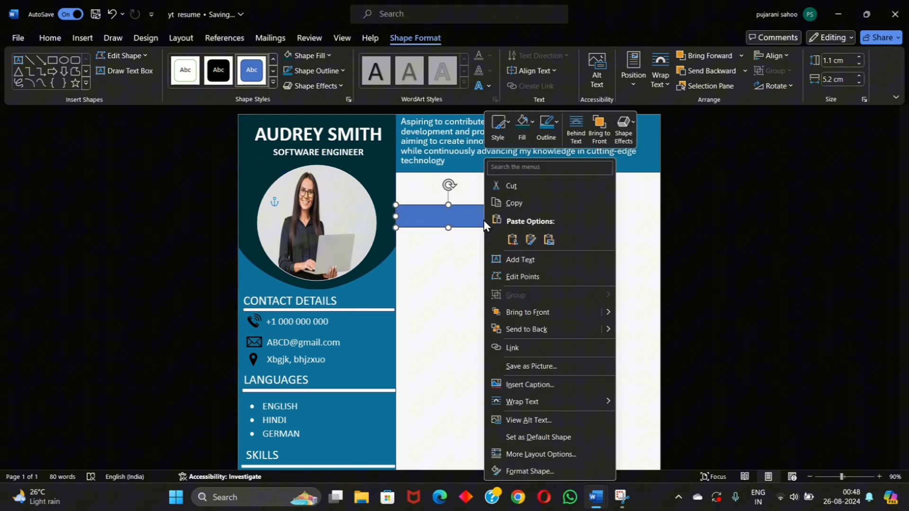
left_click(520, 130)
left_click(517, 308)
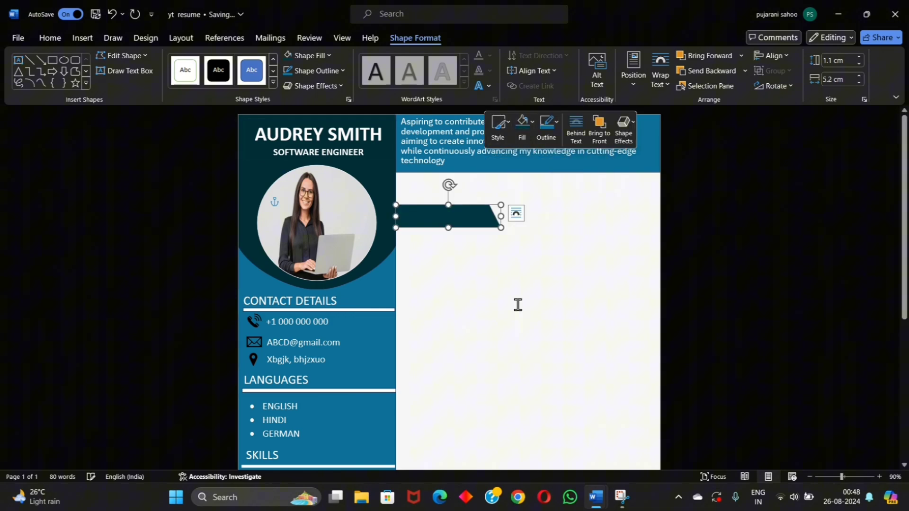
Step: Type EXPERIENCE inside the slanted bar and left-align it
right_click(453, 222)
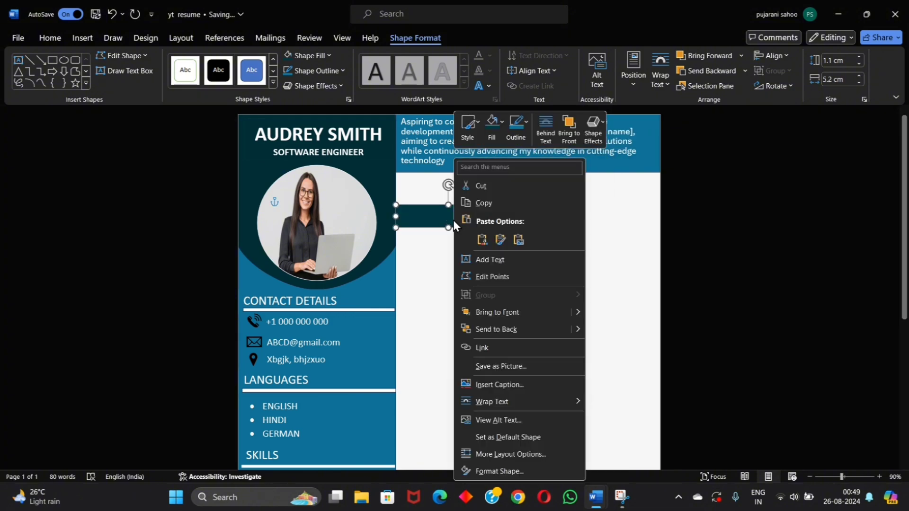
left_click(478, 256)
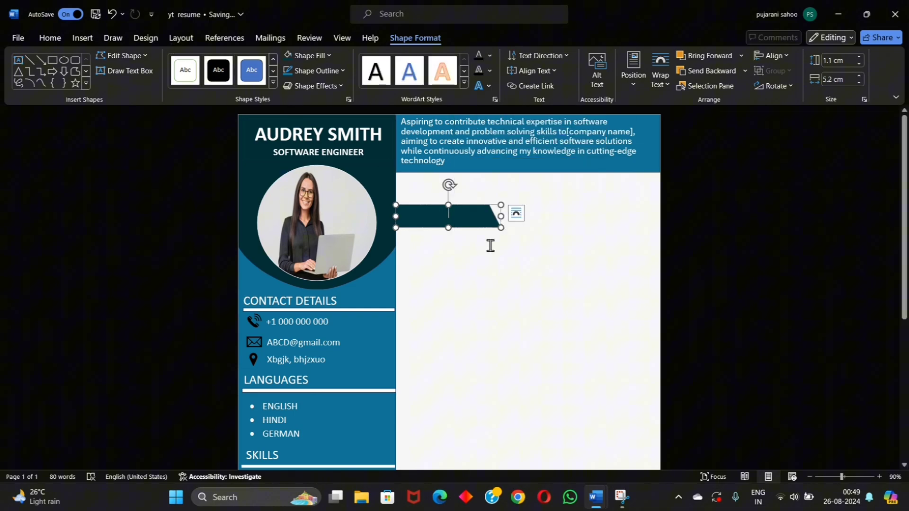
left_click(50, 37)
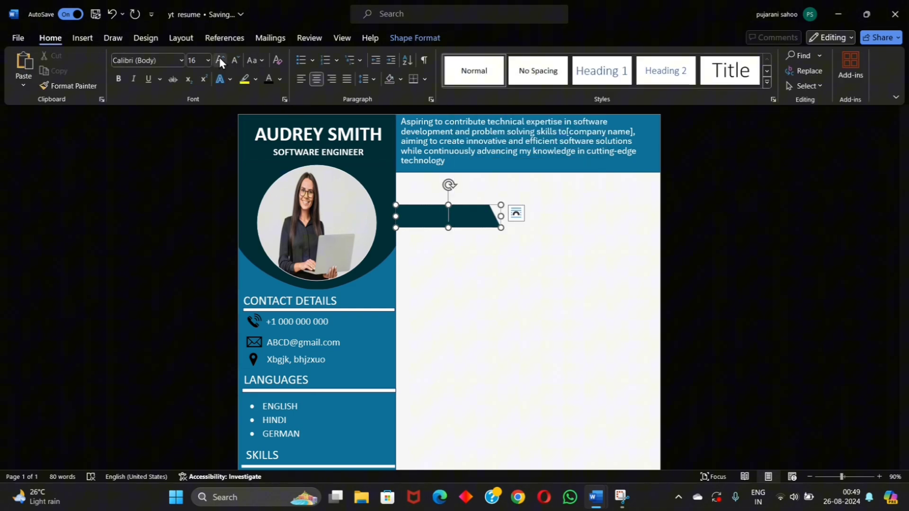
type("EXPERIENCE")
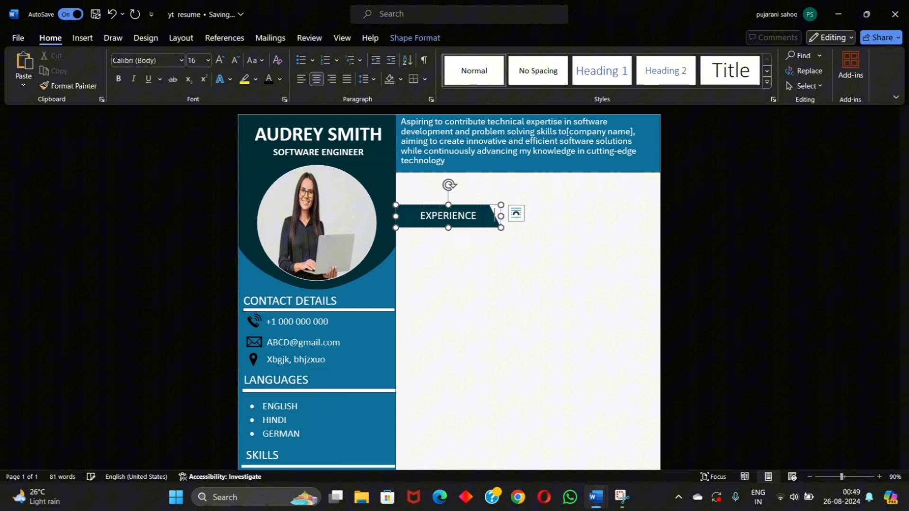
key("ctrl+l")
left_click(481, 213)
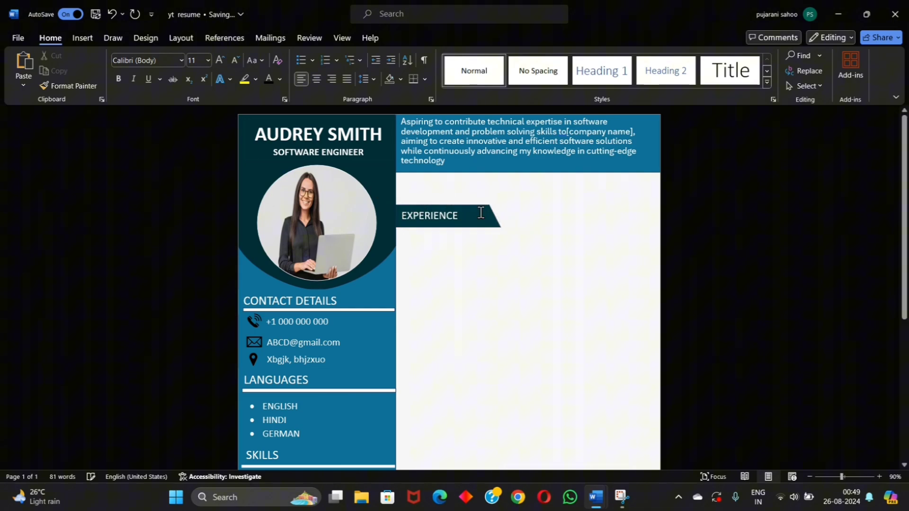
left_click(480, 212)
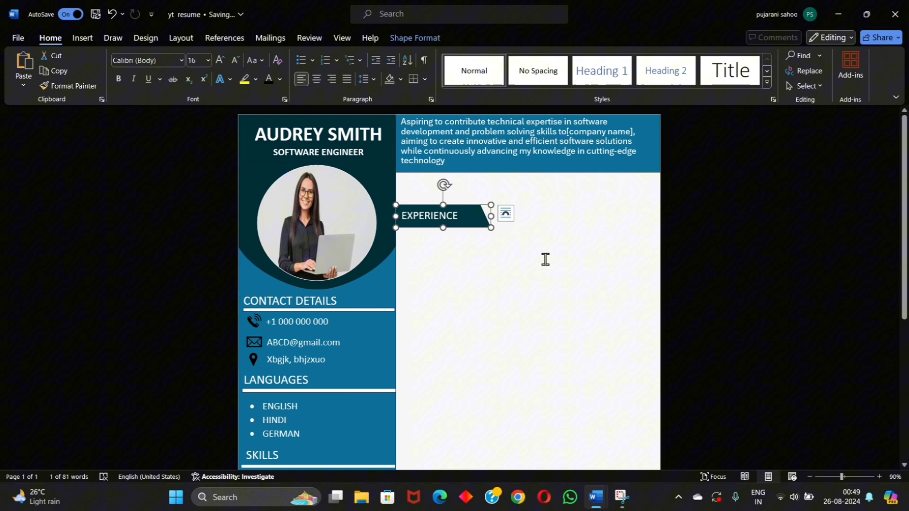
Step: Draw a large rectangle in the right column for the experience and education entries
left_click(473, 258)
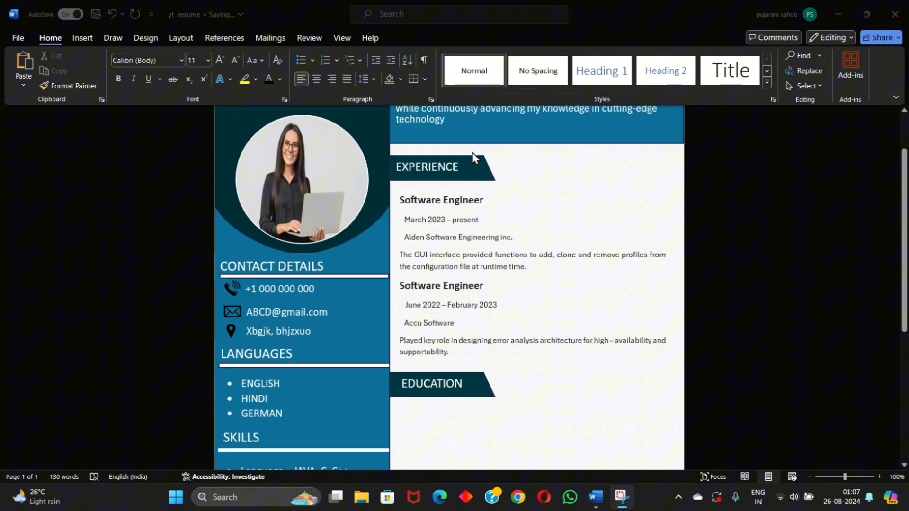
scroll(473, 260, "down", 5)
left_click(83, 38)
left_click(170, 71)
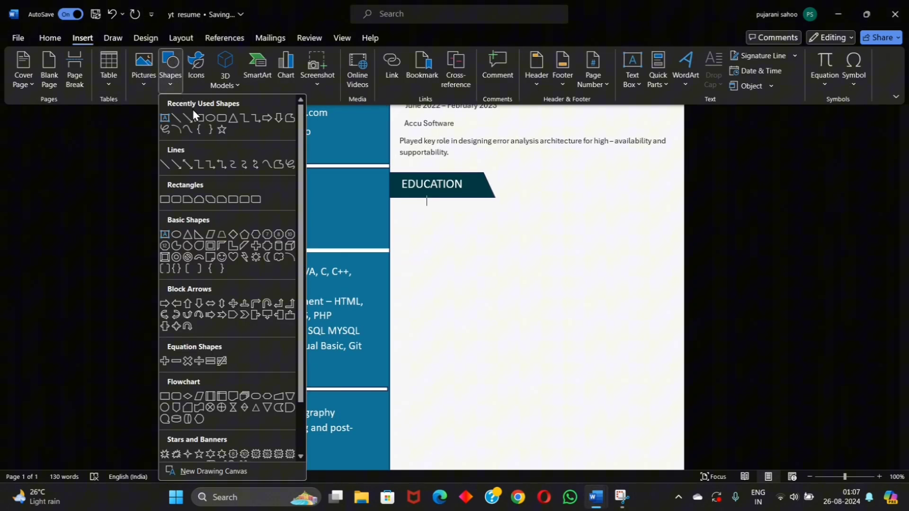
left_click(194, 114)
left_click_drag(390, 203, 679, 351)
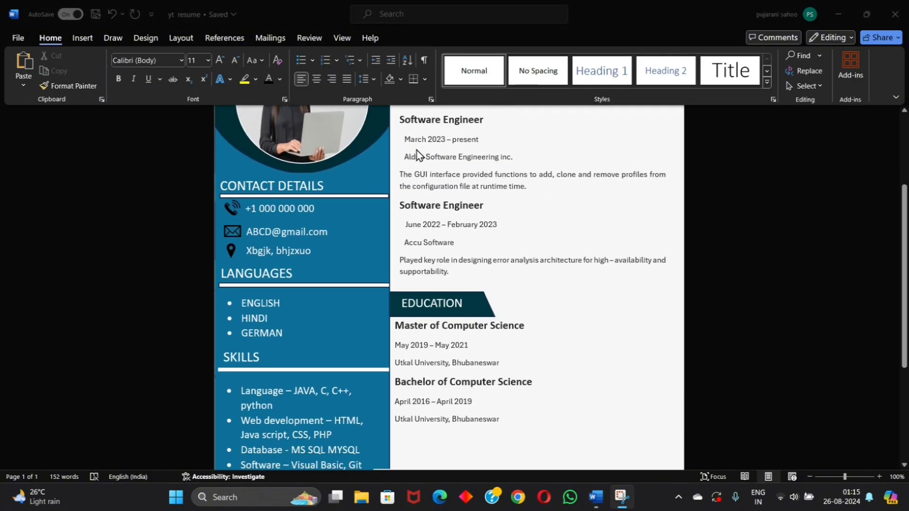
Step: Paste a copy of the EXPERIENCE banner below the education entries and start relabelling it PERSONAL SKILLS
scroll(417, 155, "down", 4)
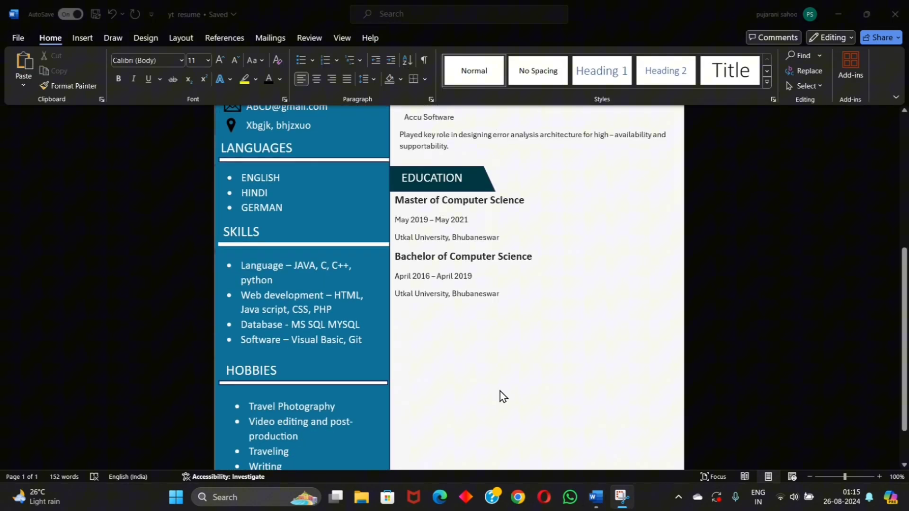
key("ctrl+v")
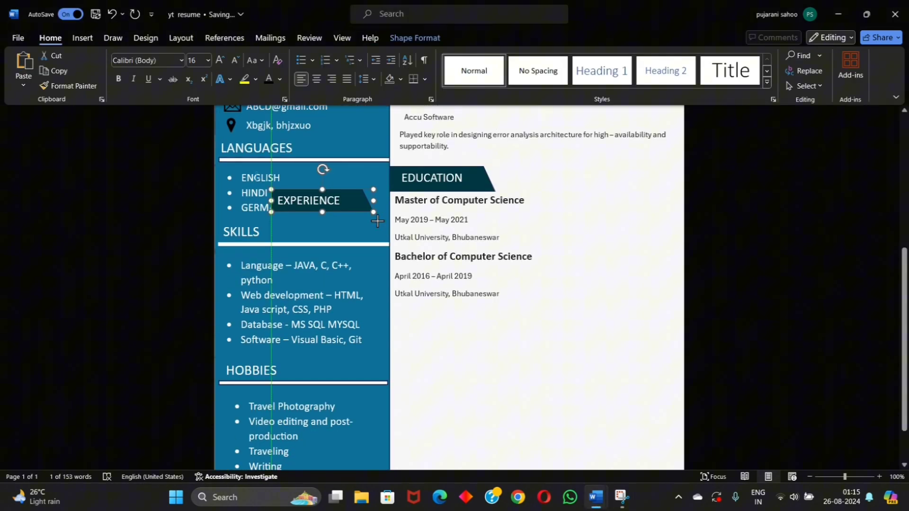
left_click_drag(372, 210, 502, 326)
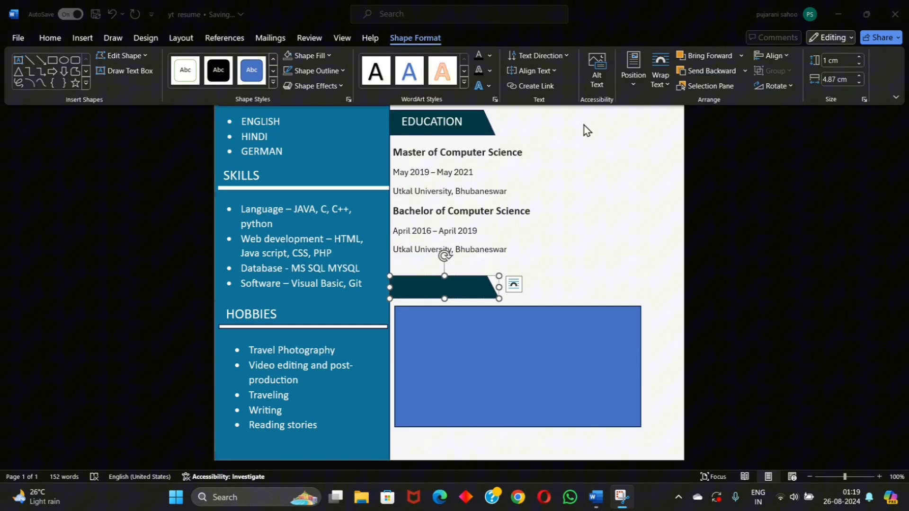
left_click(423, 280)
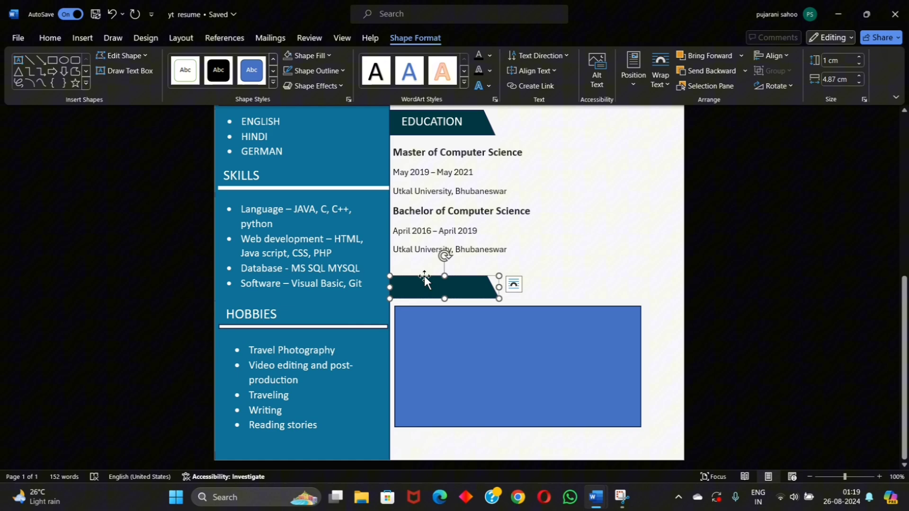
type("PERSONAL SKILLS")
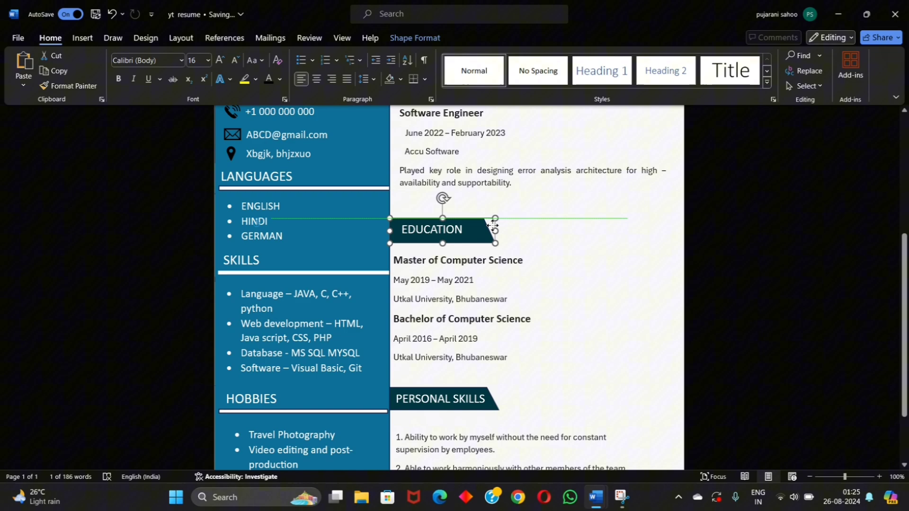
left_click(537, 187)
scroll(521, 251, "down", 4)
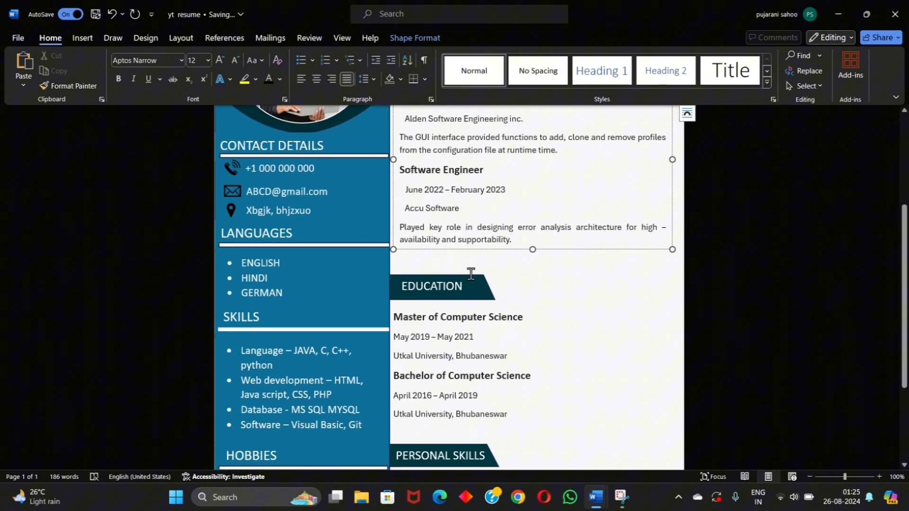
scroll(471, 274, "down", 3)
scroll(473, 426, "up", 15)
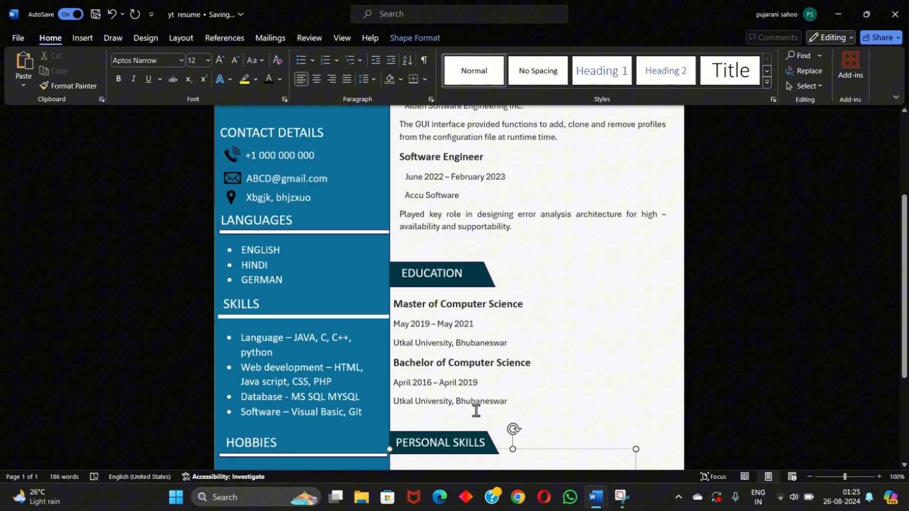
scroll(483, 403, "down", 4)
scroll(516, 449, "up", 3)
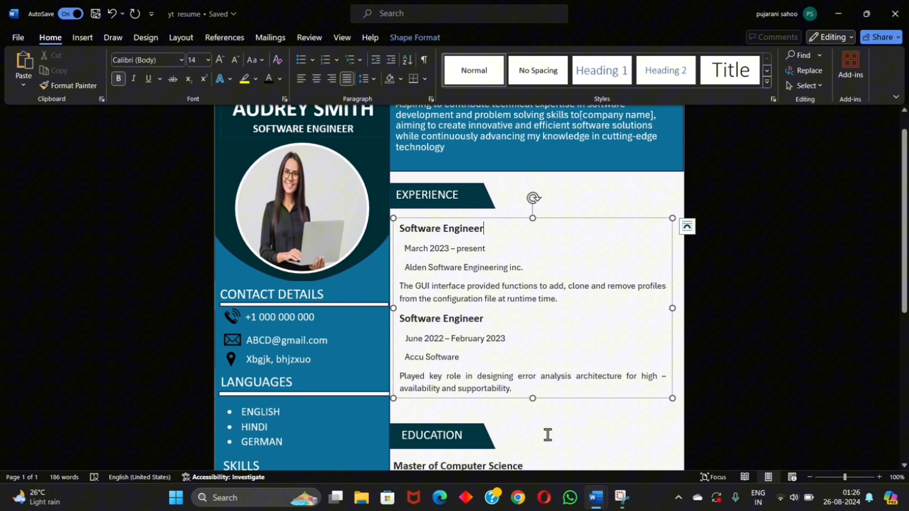
scroll(536, 435, "down", 4, "ctrl")
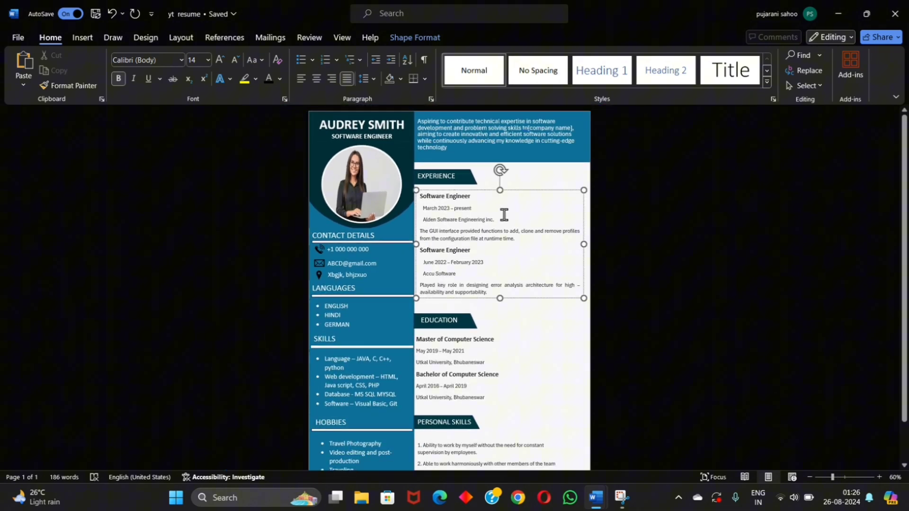
scroll(504, 214, "down", 2)
scroll(505, 214, "up", 2)
left_click(529, 445)
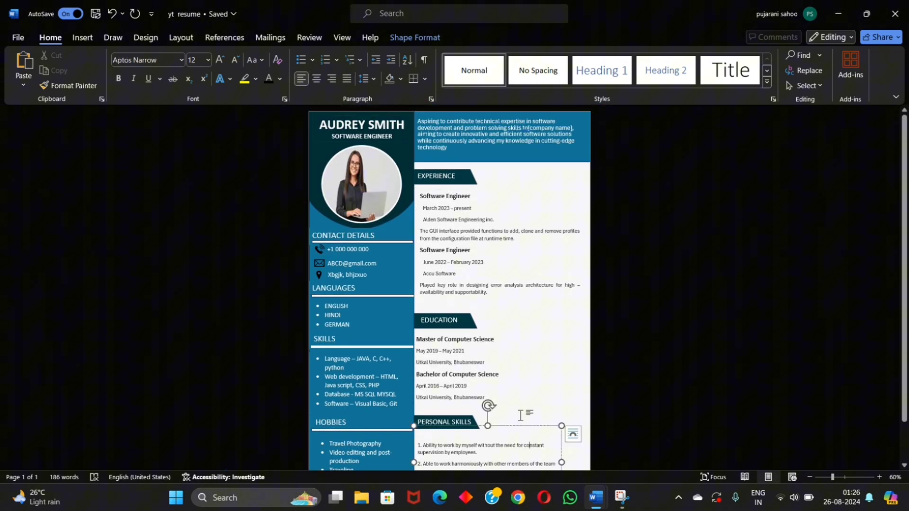
left_click(562, 377)
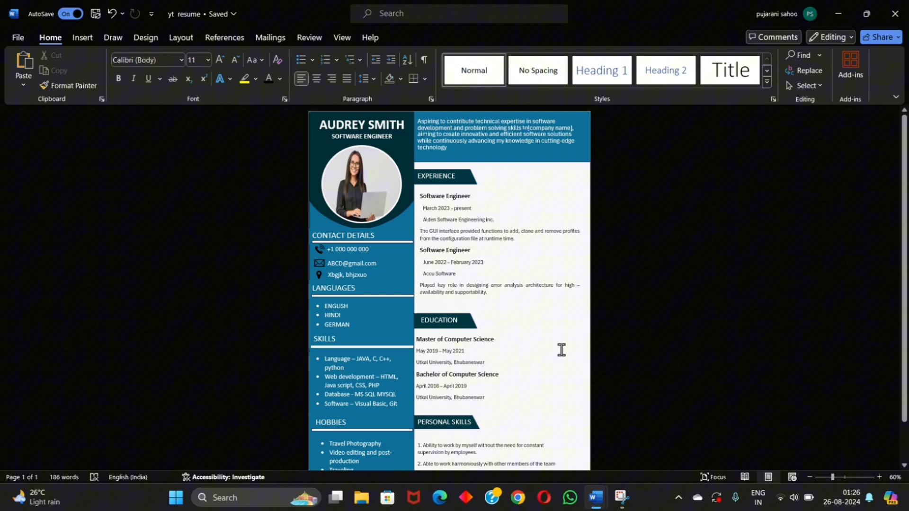
scroll(559, 348, "up", 10, "ctrl")
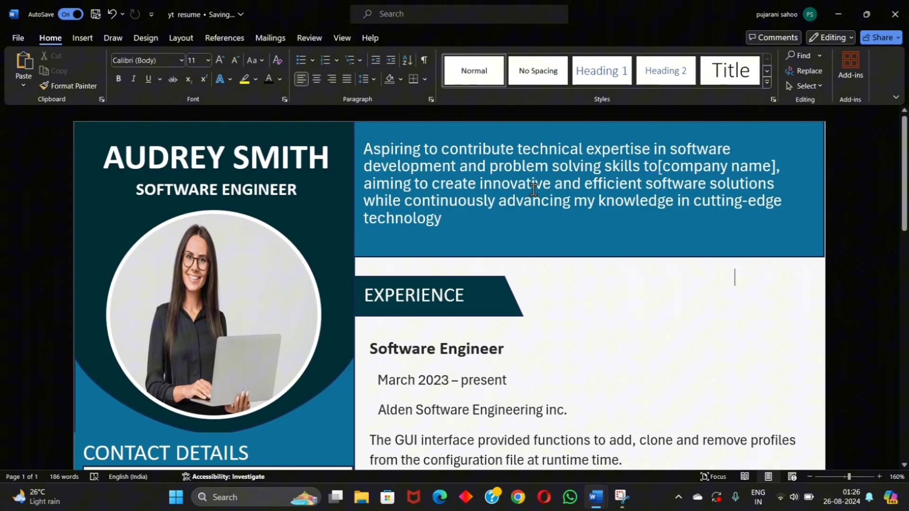
scroll(534, 189, "down", 5)
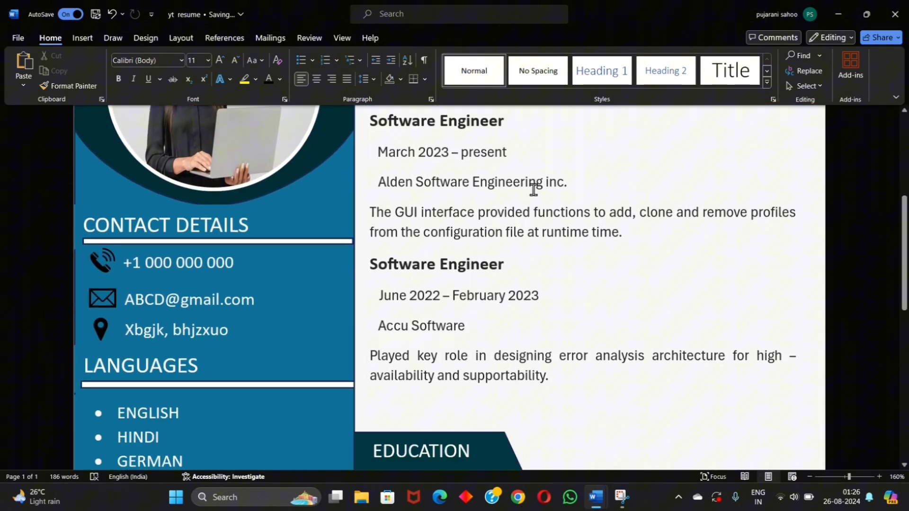
scroll(533, 190, "down", 7)
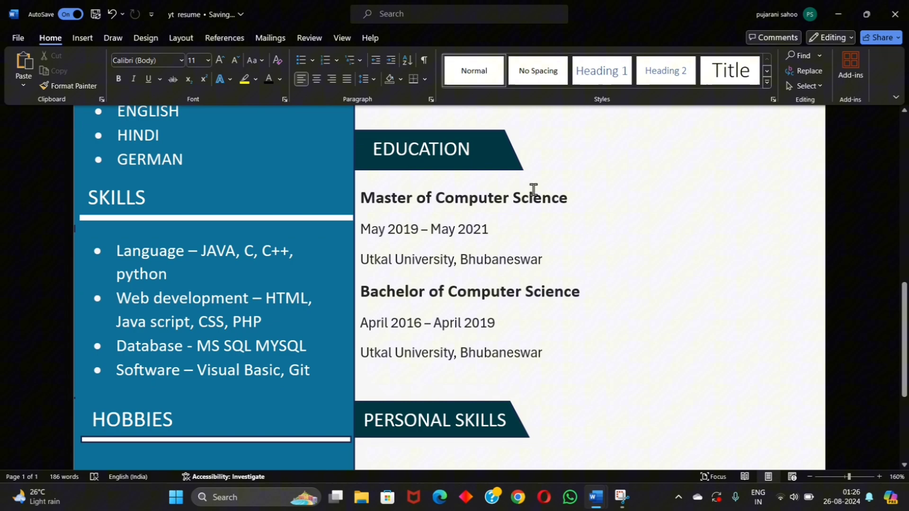
scroll(534, 190, "down", 4)
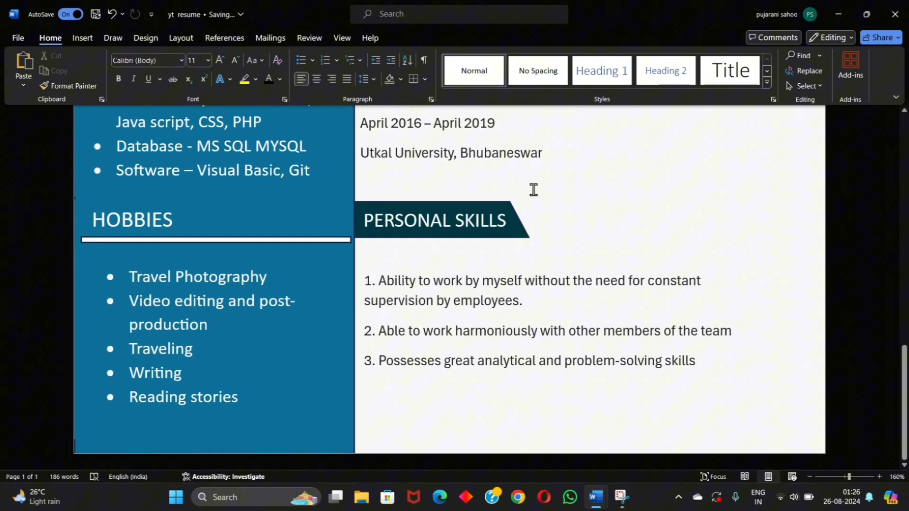
scroll(534, 189, "down", 9)
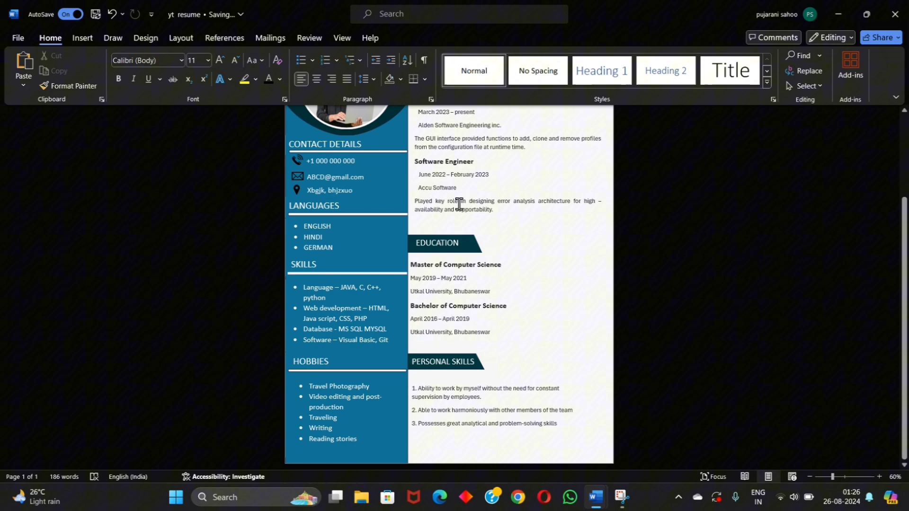
scroll(459, 205, "down", 3)
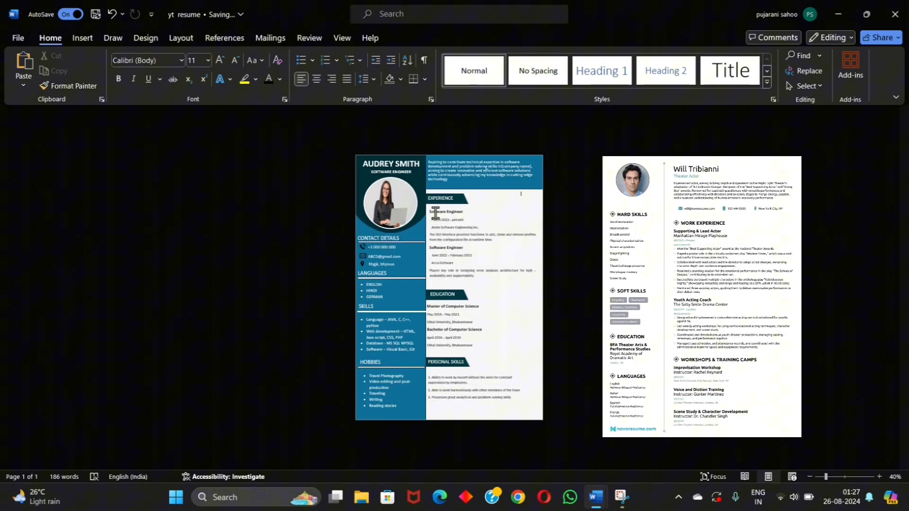
scroll(435, 213, "up", 2)
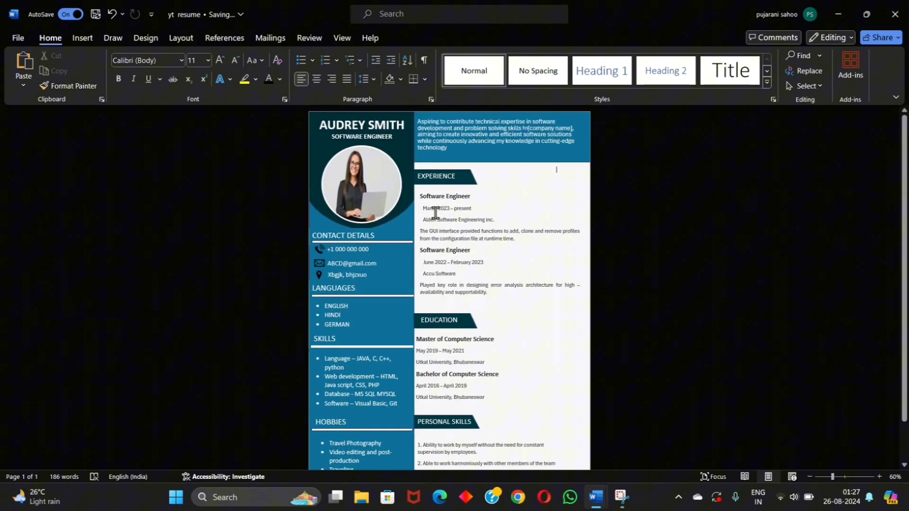
scroll(435, 212, "down", 2)
scroll(435, 213, "up", 1)
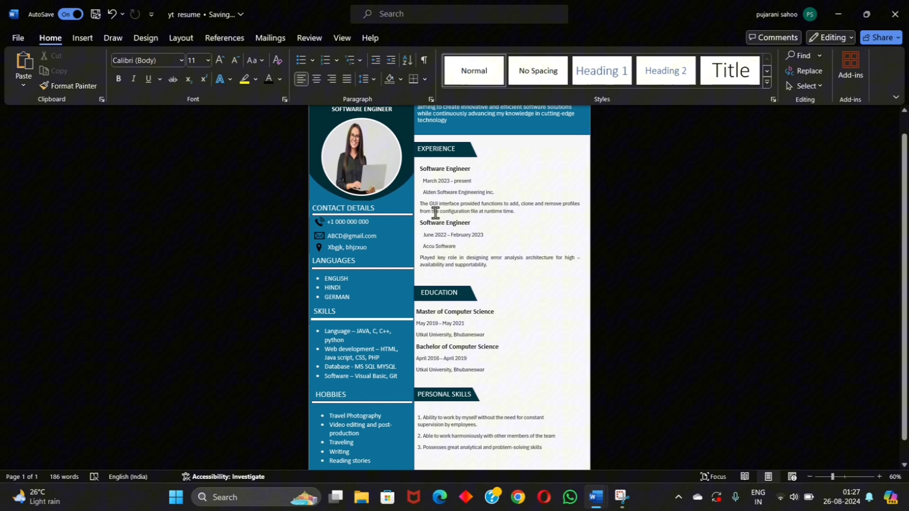